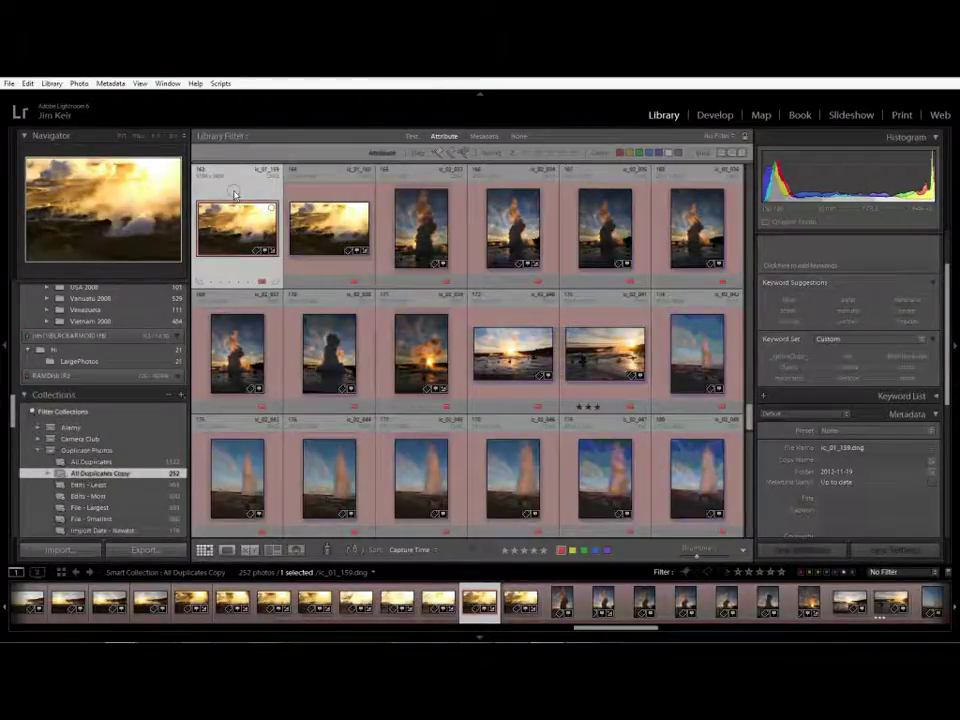
Select all 252 duplicates, try deleting them, and dismiss the smart-collection refusal warning
{"action": "key", "text": "ctrl+a"}
{"action": "key", "text": "Delete"}
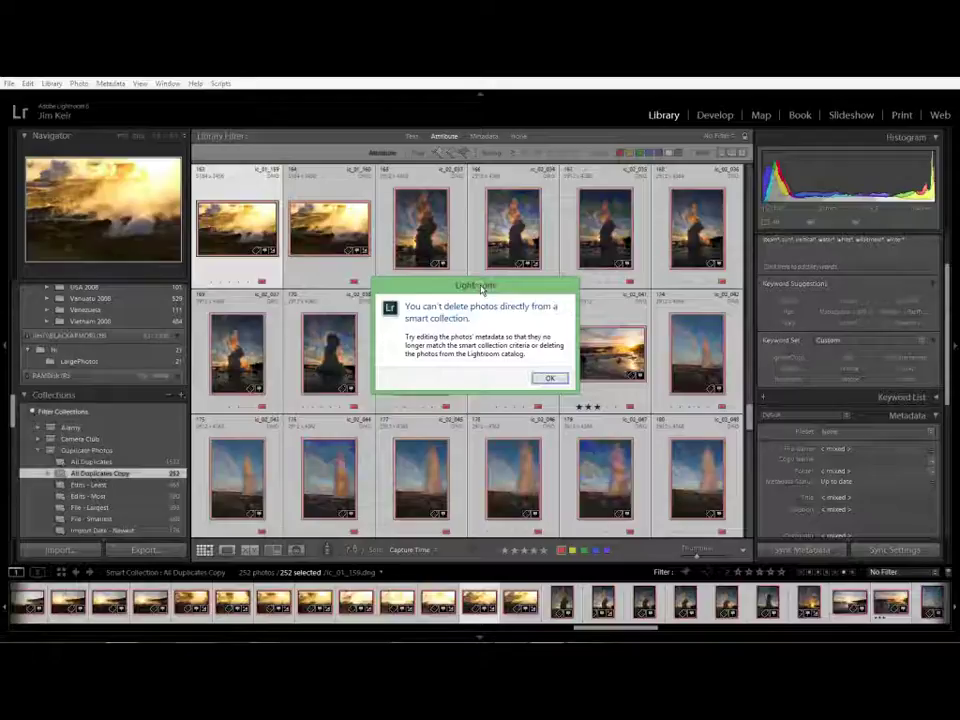
{"action": "left_click", "coordinate": [549, 379]}
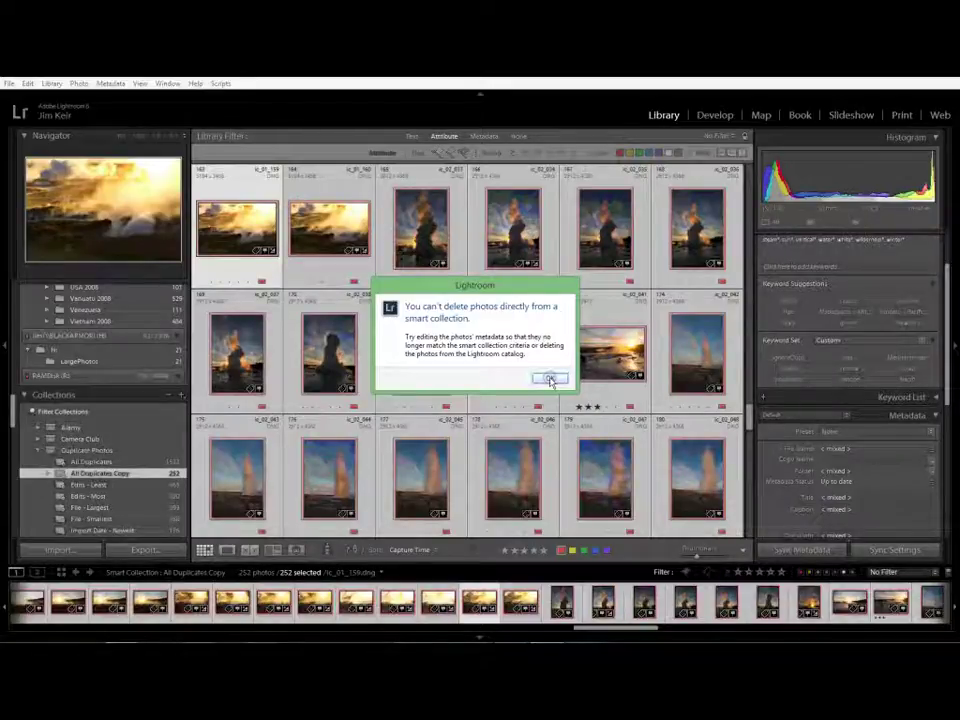
{"action": "left_click", "coordinate": [550, 380]}
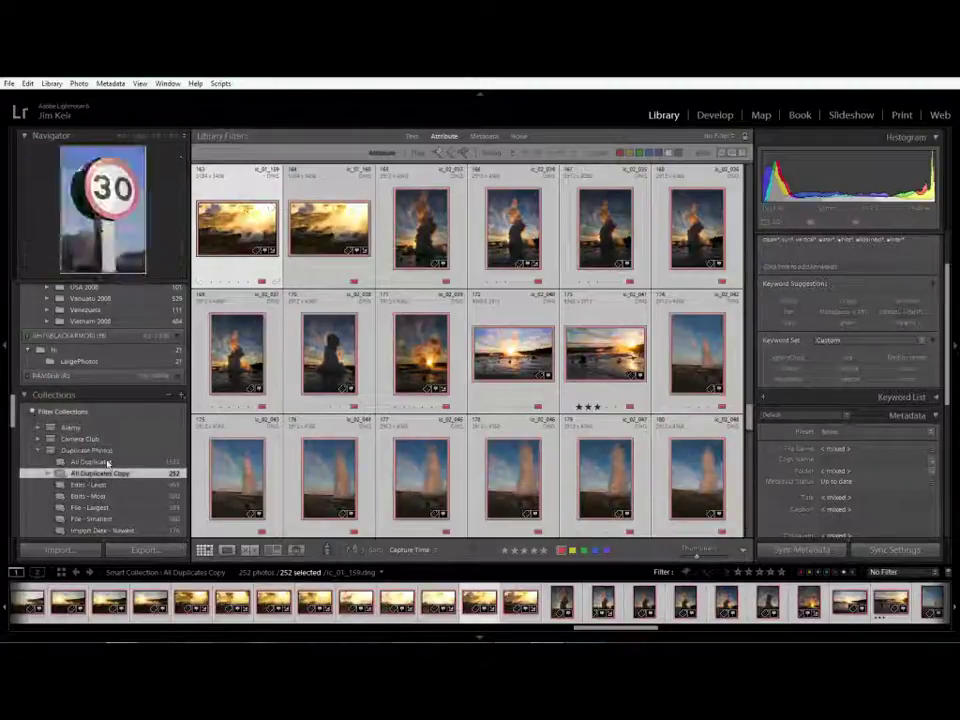
Switch to All Photographs under Catalog while the 252 duplicates stay selected
{"action": "scroll", "coordinate": [108, 461], "scroll_direction": "up", "scroll_amount": 10}
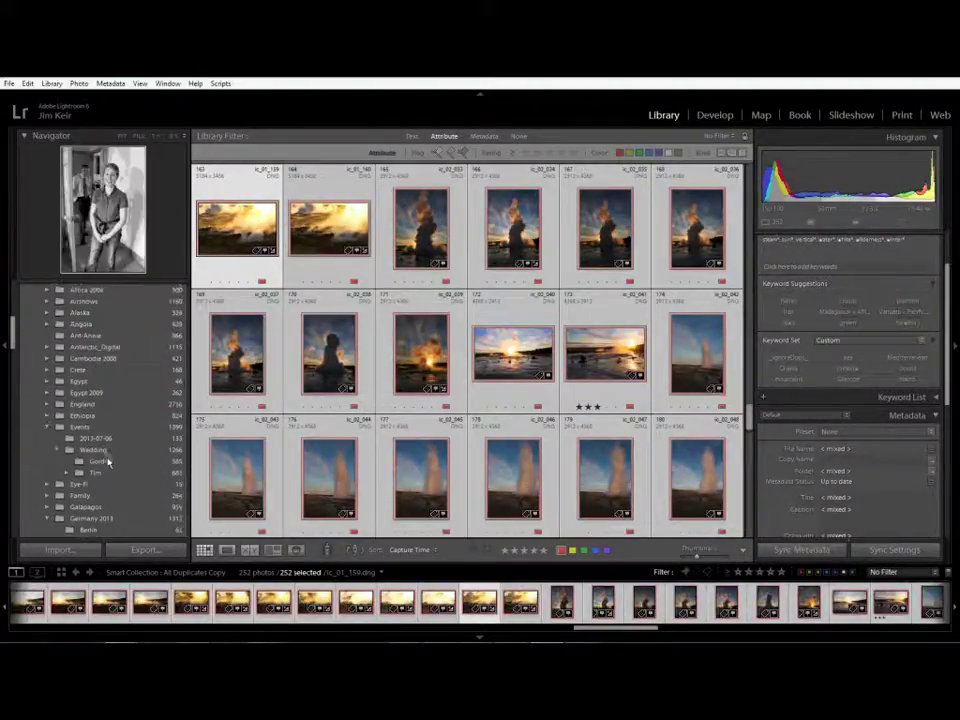
{"action": "scroll", "coordinate": [108, 461], "scroll_direction": "up", "scroll_amount": 5}
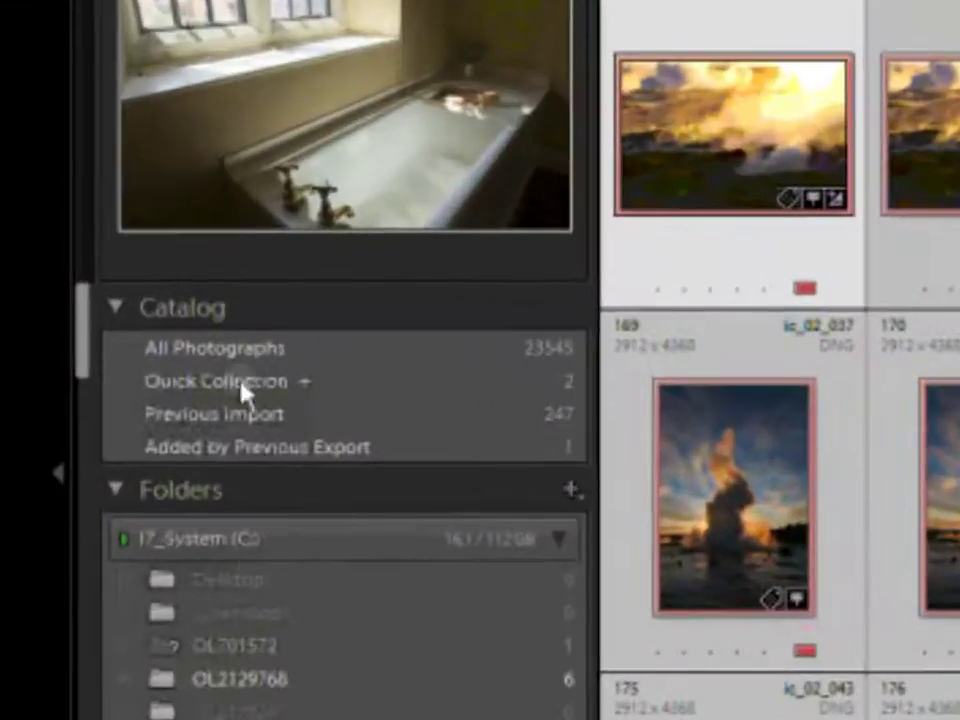
{"action": "left_click", "coordinate": [243, 358]}
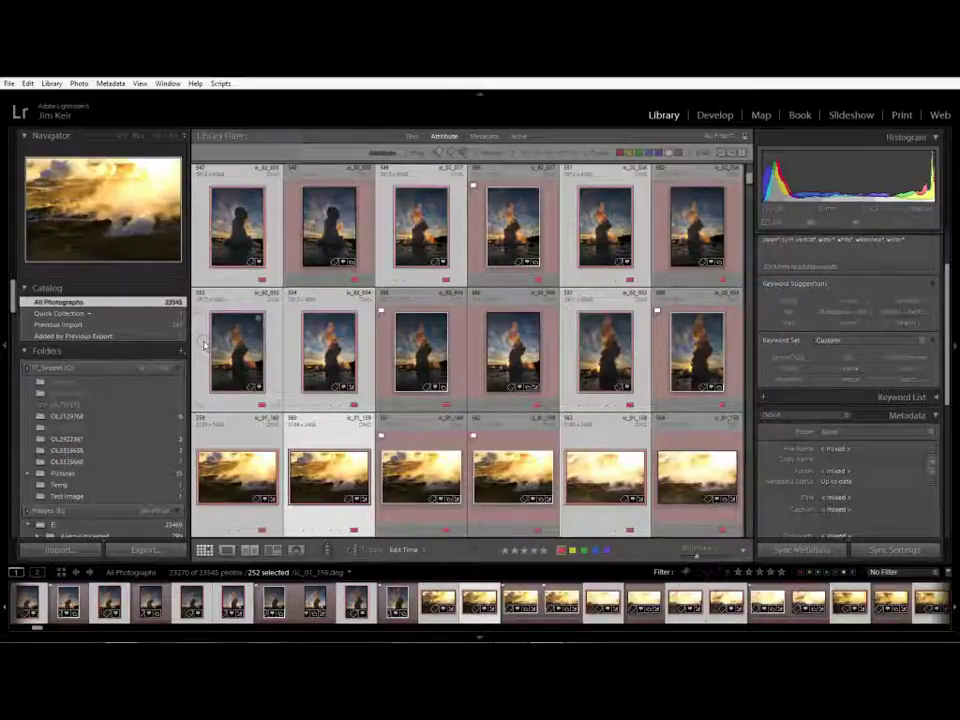
{"action": "key", "text": "alt+Delete"}
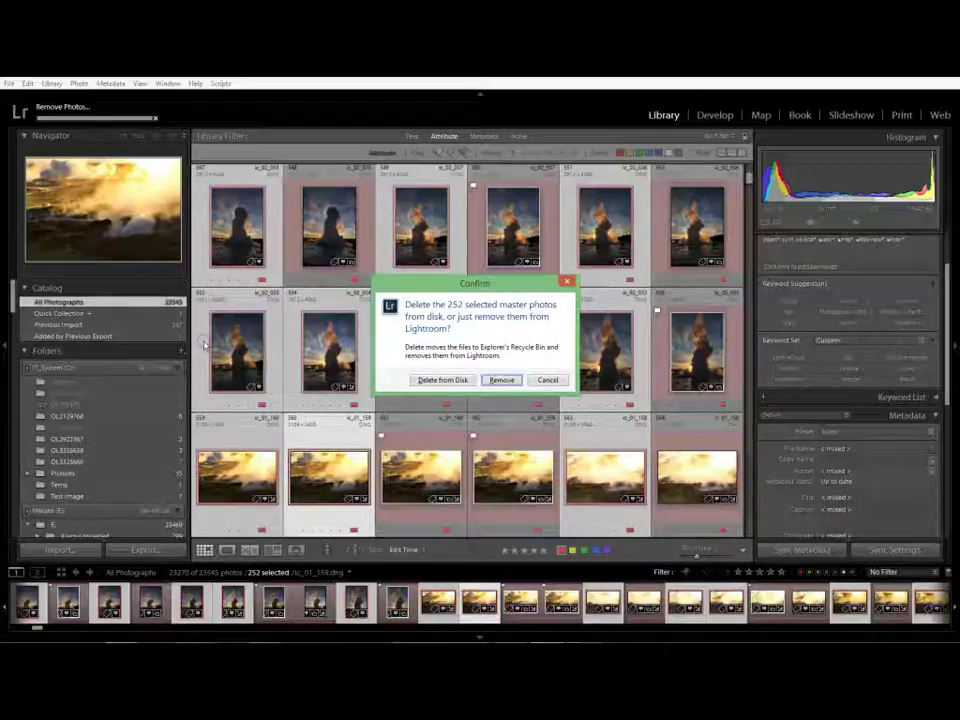
{"action": "left_click", "coordinate": [541, 383]}
{"action": "scroll", "coordinate": [135, 370], "scroll_direction": "down", "scroll_amount": 5}
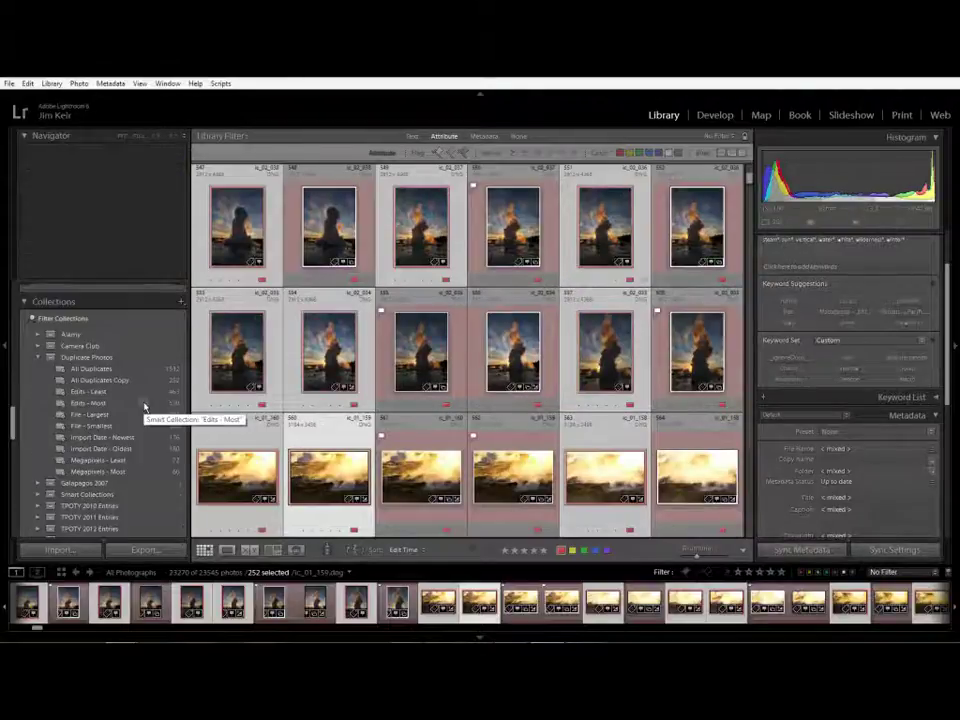
In All Duplicates Copy with the library filter set to None, reject all 252 photos
{"action": "left_click", "coordinate": [130, 381]}
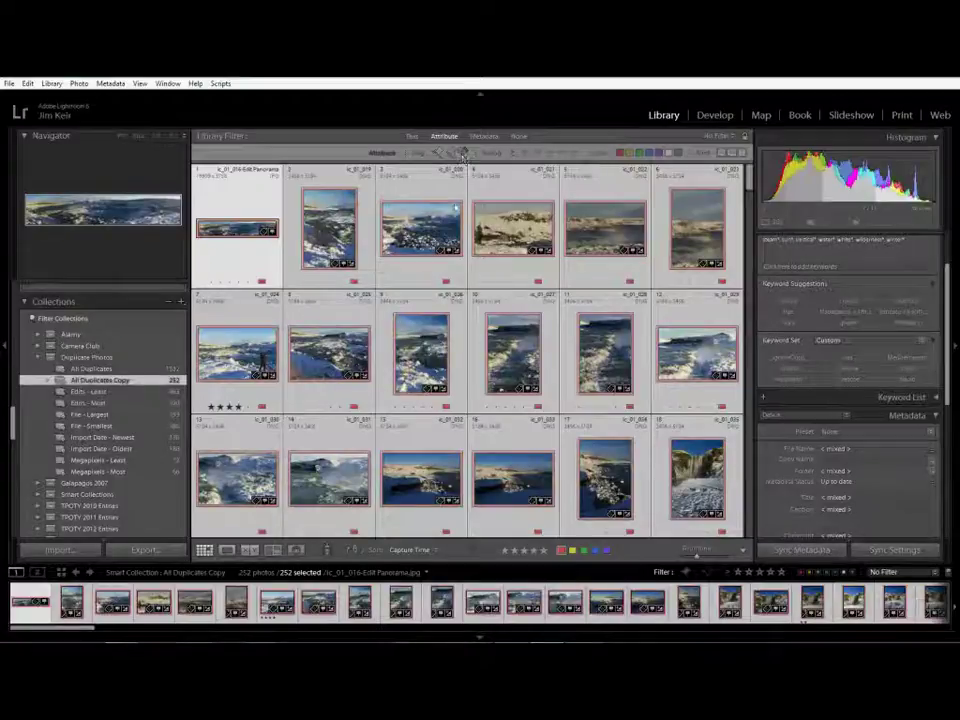
{"action": "left_click", "coordinate": [451, 140]}
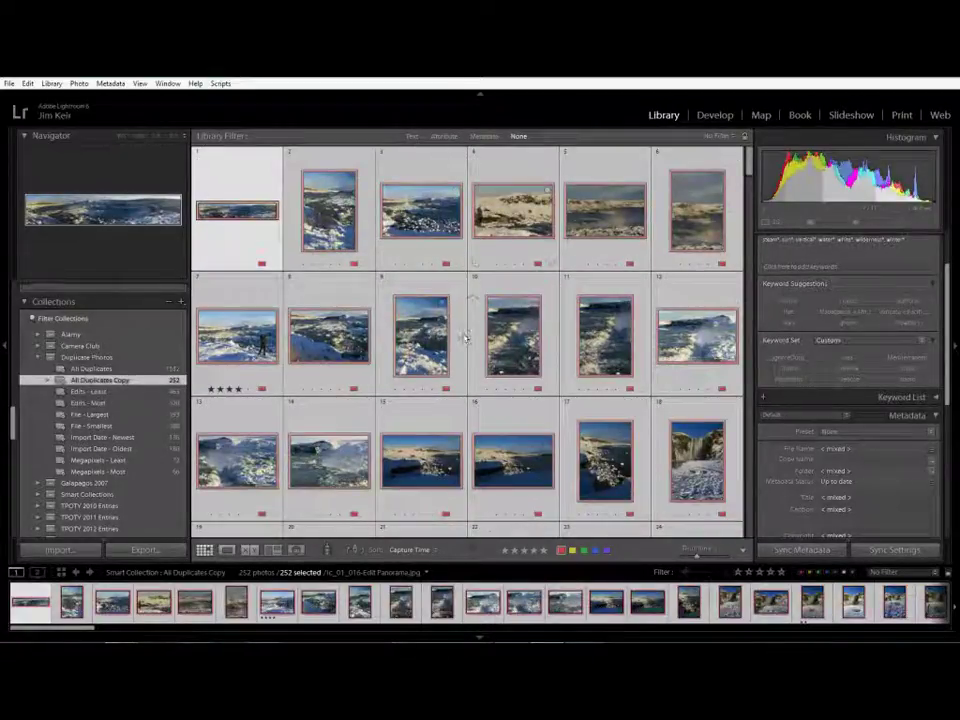
{"action": "key", "text": "j"}
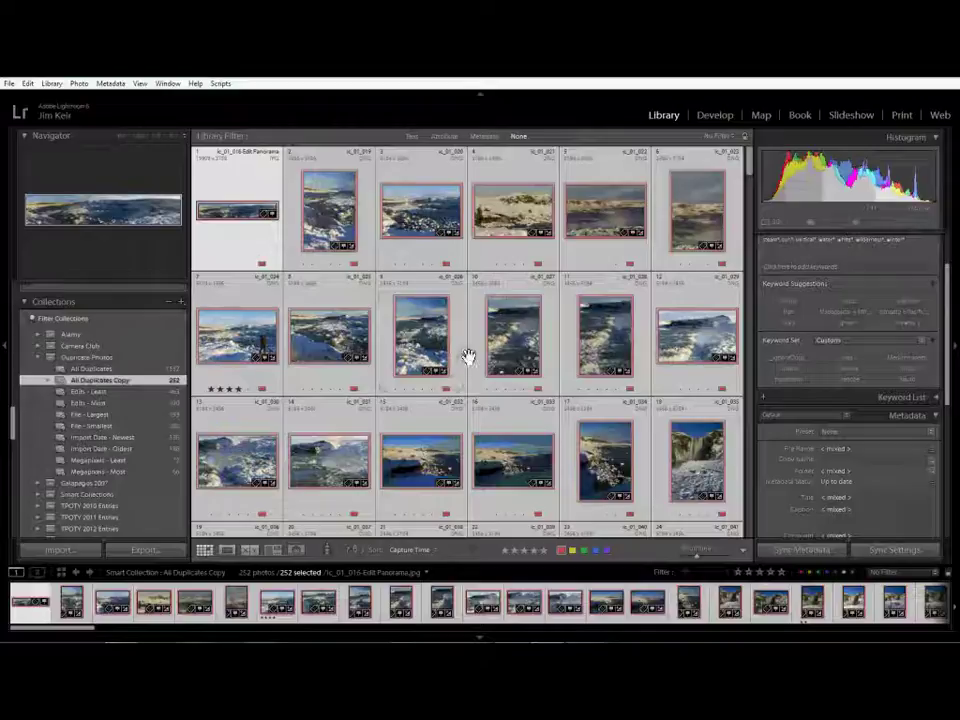
{"action": "key", "text": "x"}
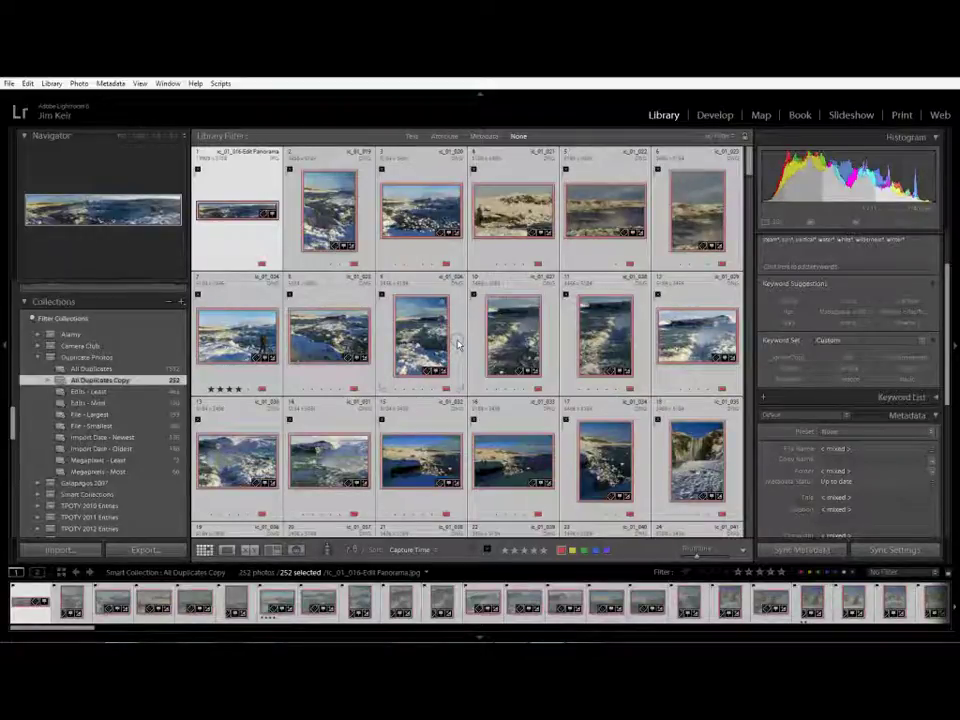
{"action": "left_click", "coordinate": [80, 84]}
{"action": "left_click", "coordinate": [122, 430]}
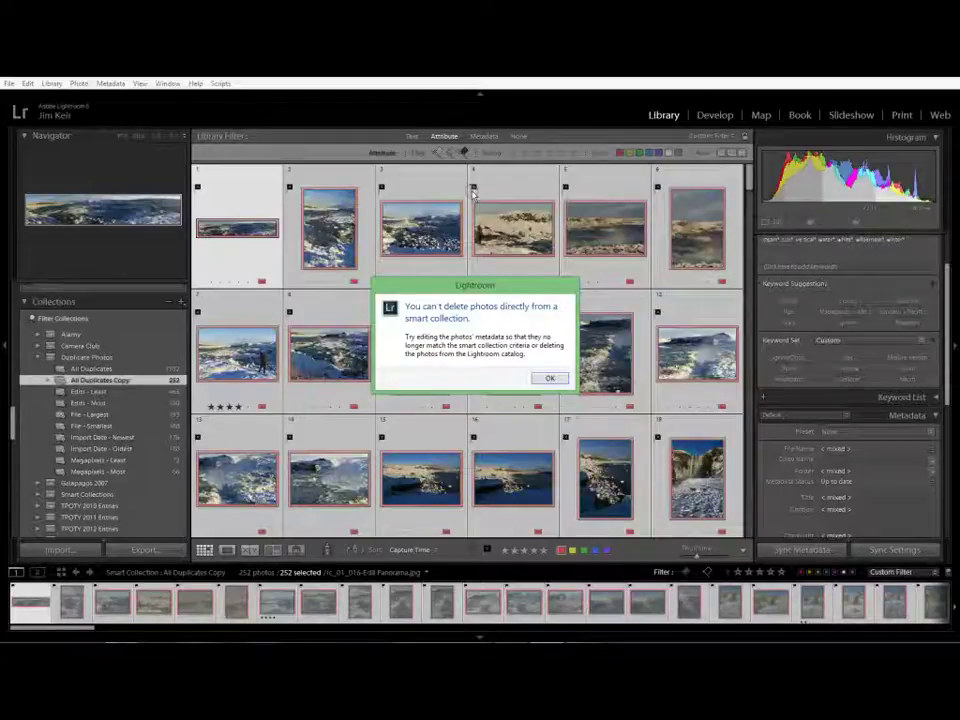
{"action": "left_click", "coordinate": [548, 381]}
{"action": "left_click", "coordinate": [518, 135]}
{"action": "key", "text": "j"}
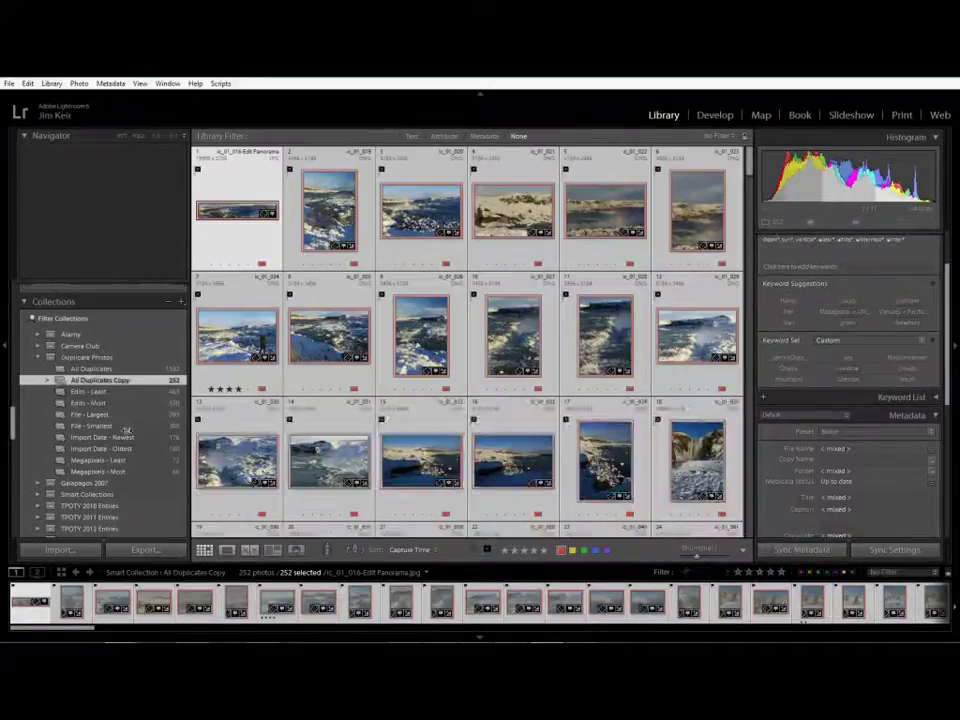
Select a few individual thumbnails in the duplicates grid, starting with the first panorama
{"action": "left_click", "coordinate": [230, 181]}
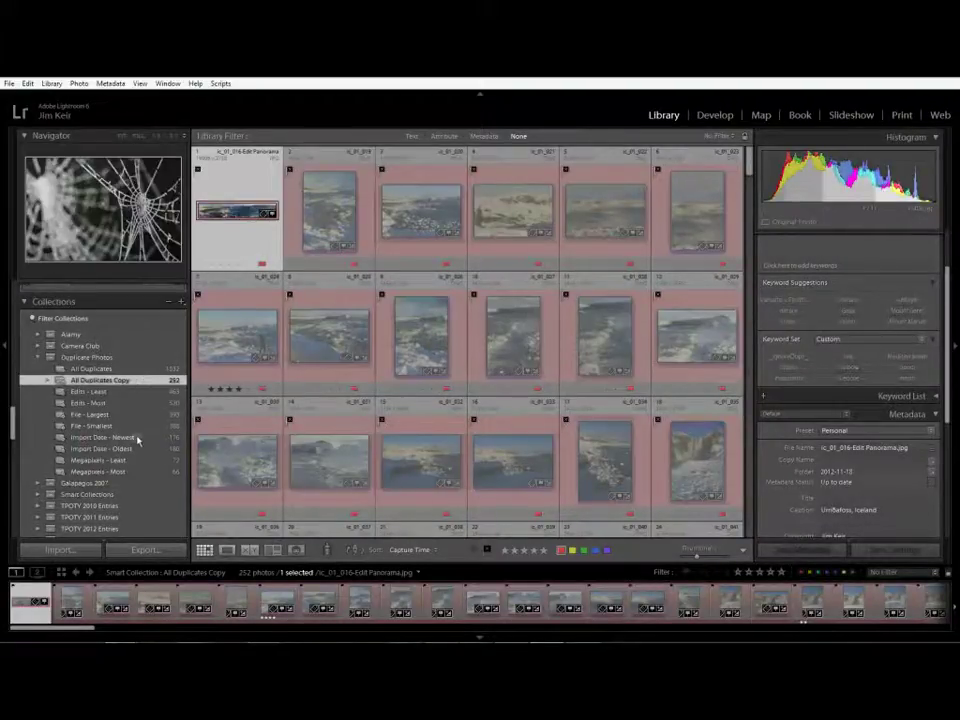
{"action": "scroll", "coordinate": [137, 440], "scroll_direction": "up", "scroll_amount": 10}
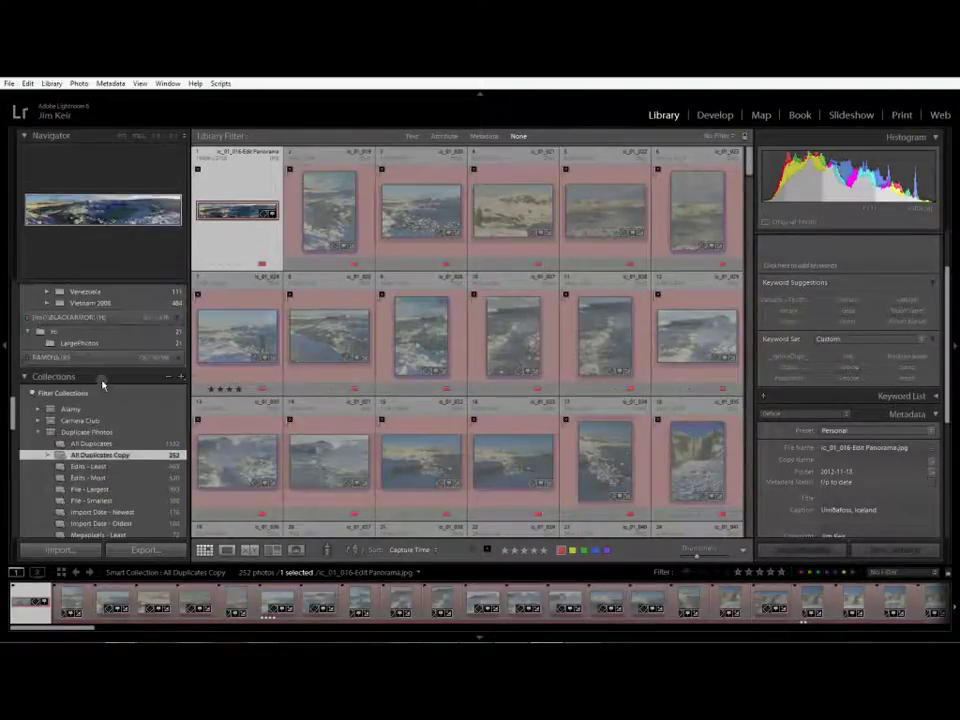
{"action": "left_click", "coordinate": [288, 246]}
{"action": "left_click", "coordinate": [304, 372]}
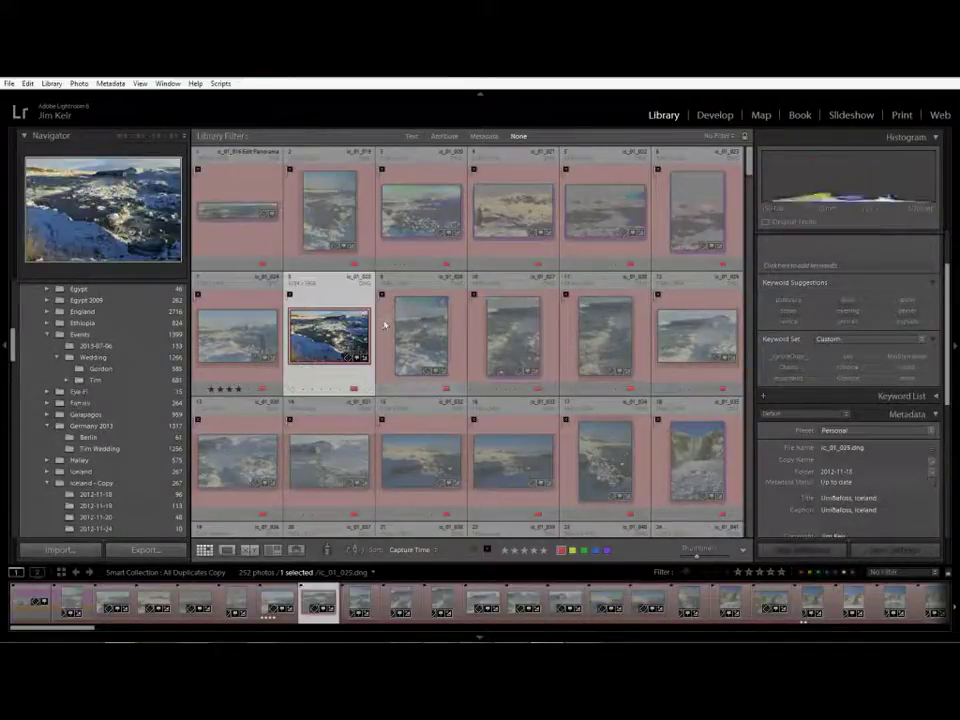
{"action": "left_click", "coordinate": [384, 325]}
Show the 23545-photo All Photographs catalog and scroll the grid to the top
{"action": "scroll", "coordinate": [124, 400], "scroll_direction": "up", "scroll_amount": 3}
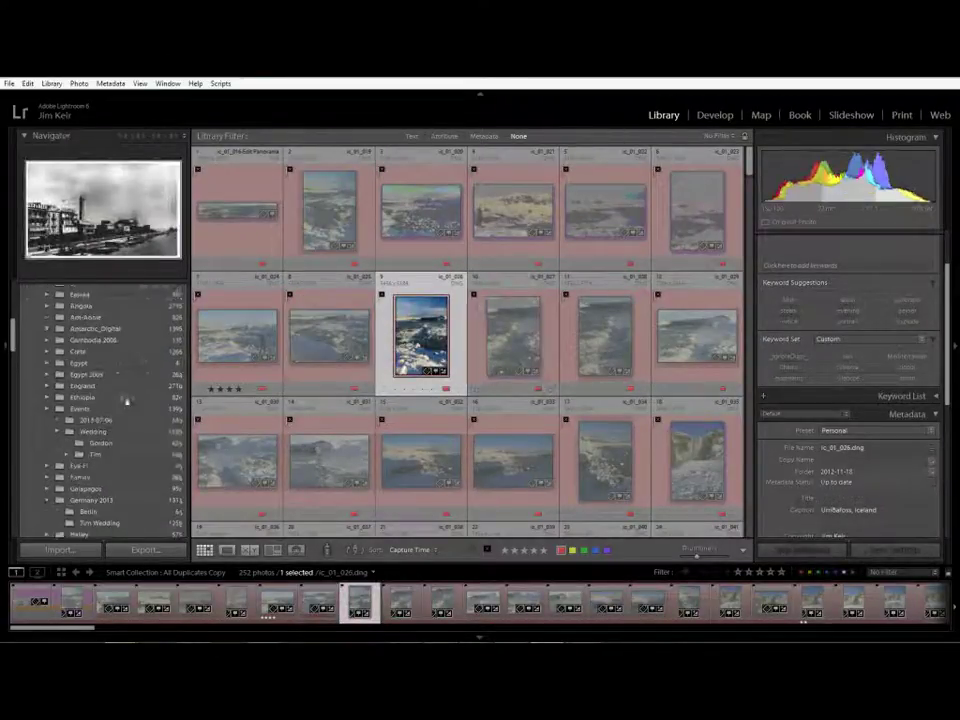
{"action": "scroll", "coordinate": [124, 400], "scroll_direction": "up", "scroll_amount": 5}
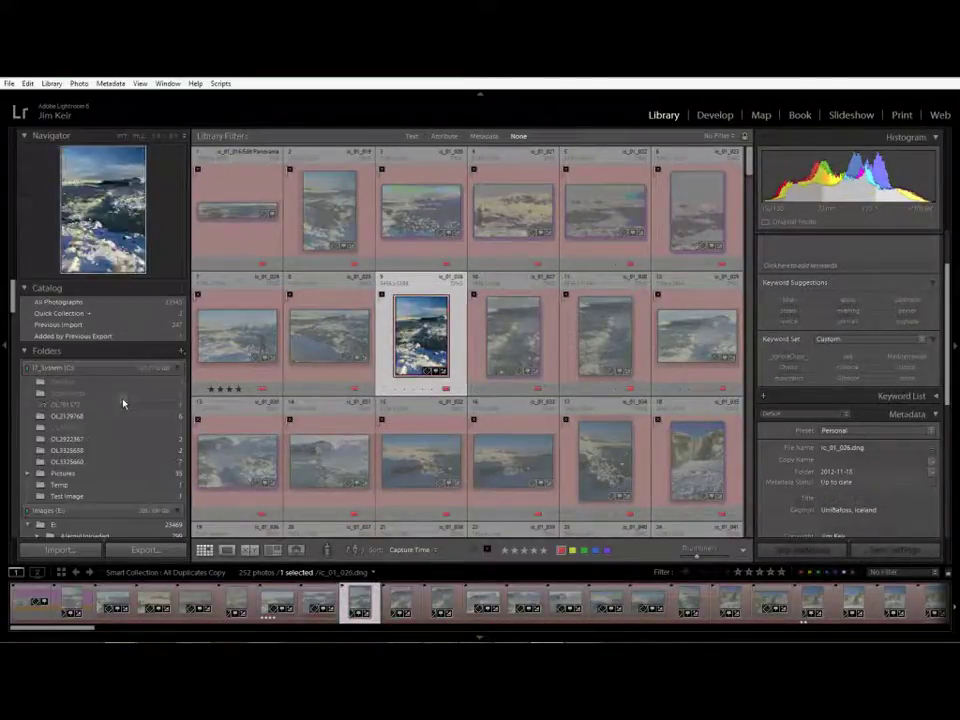
{"action": "left_click", "coordinate": [86, 307]}
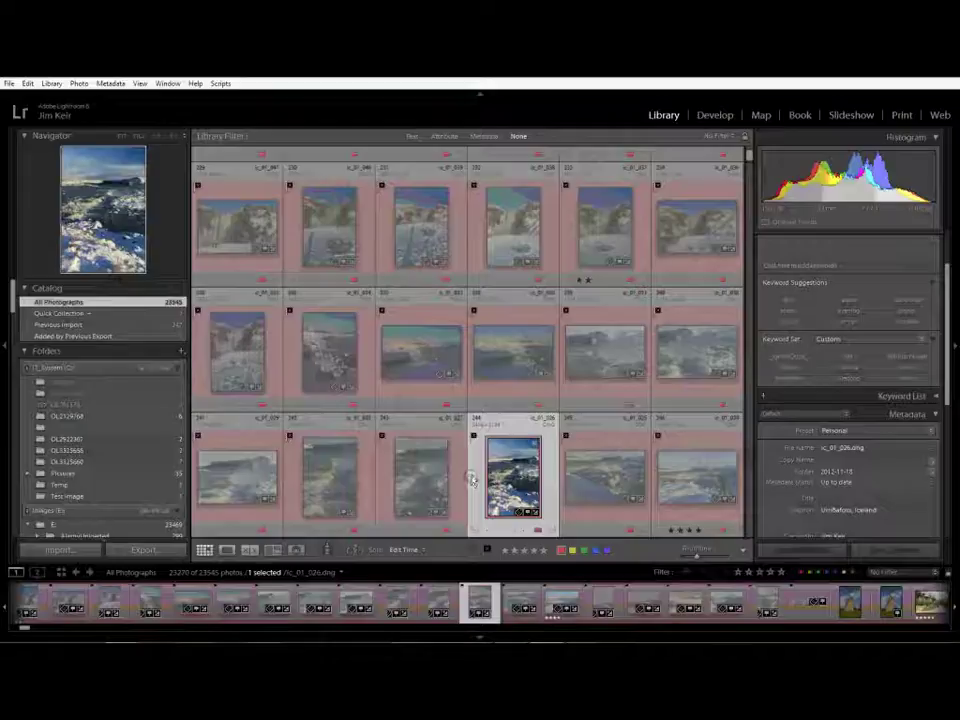
{"action": "scroll", "coordinate": [474, 479], "scroll_direction": "up", "scroll_amount": 10}
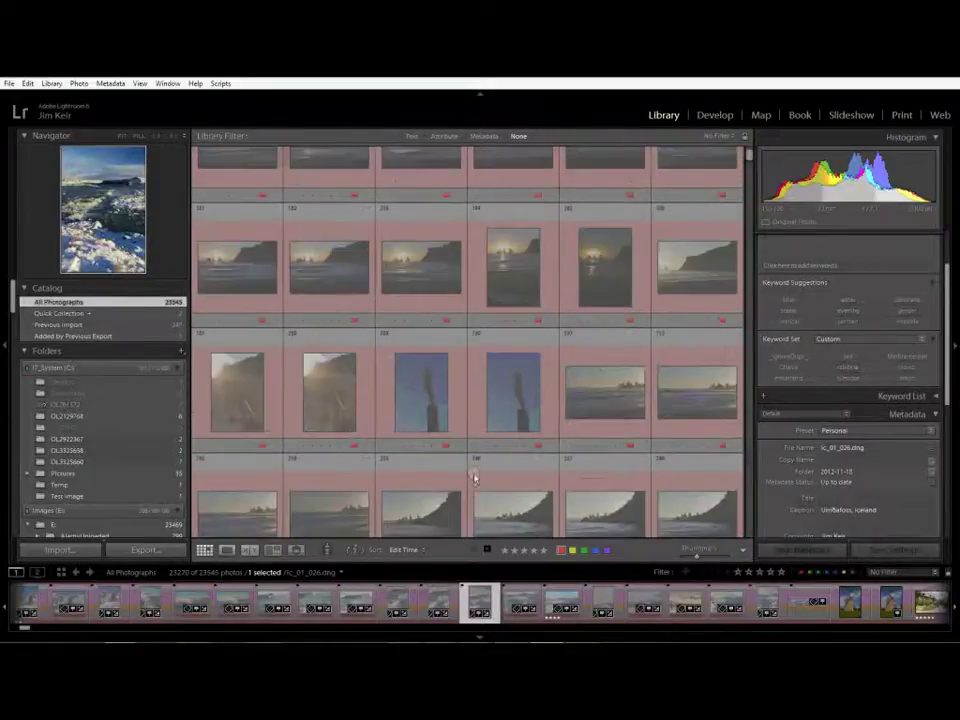
{"action": "mouse_move", "coordinate": [748, 152]}
{"action": "left_mouse_down"}
{"action": "mouse_move", "coordinate": [756, 185]}
{"action": "mouse_move", "coordinate": [749, 152]}
{"action": "left_mouse_up"}
{"action": "left_click", "coordinate": [51, 84]}
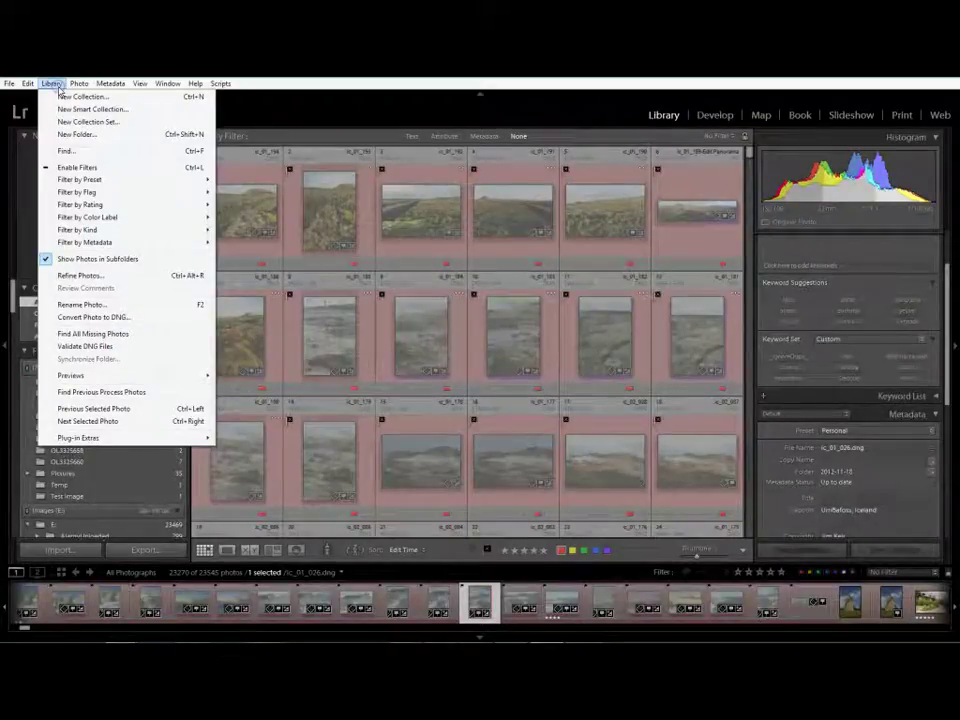
{"action": "mouse_move", "coordinate": [78, 86]}
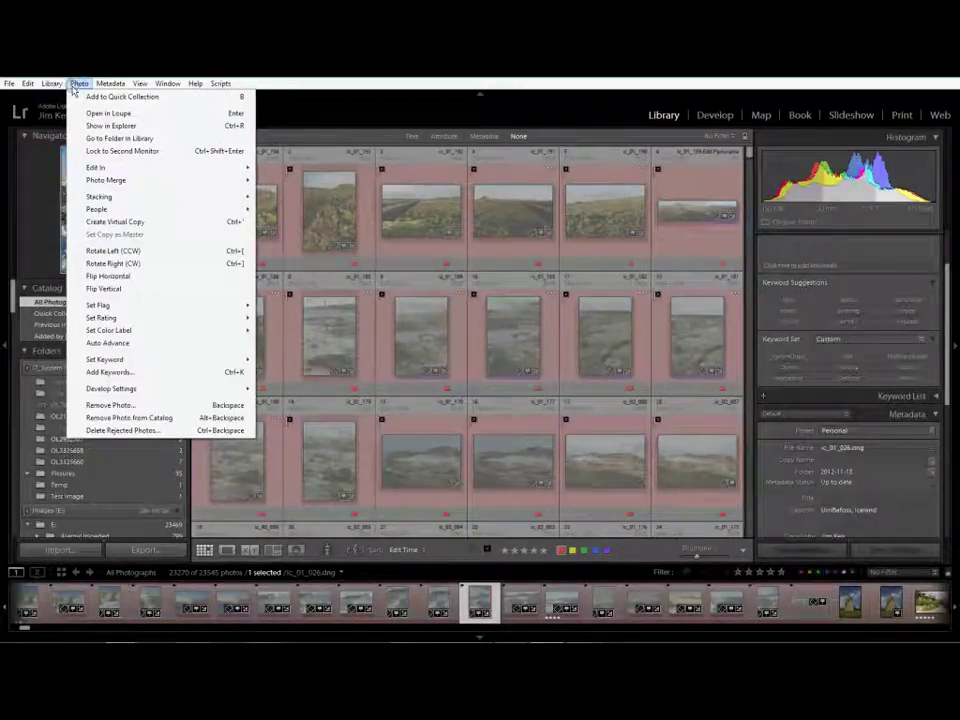
{"action": "left_click", "coordinate": [132, 430]}
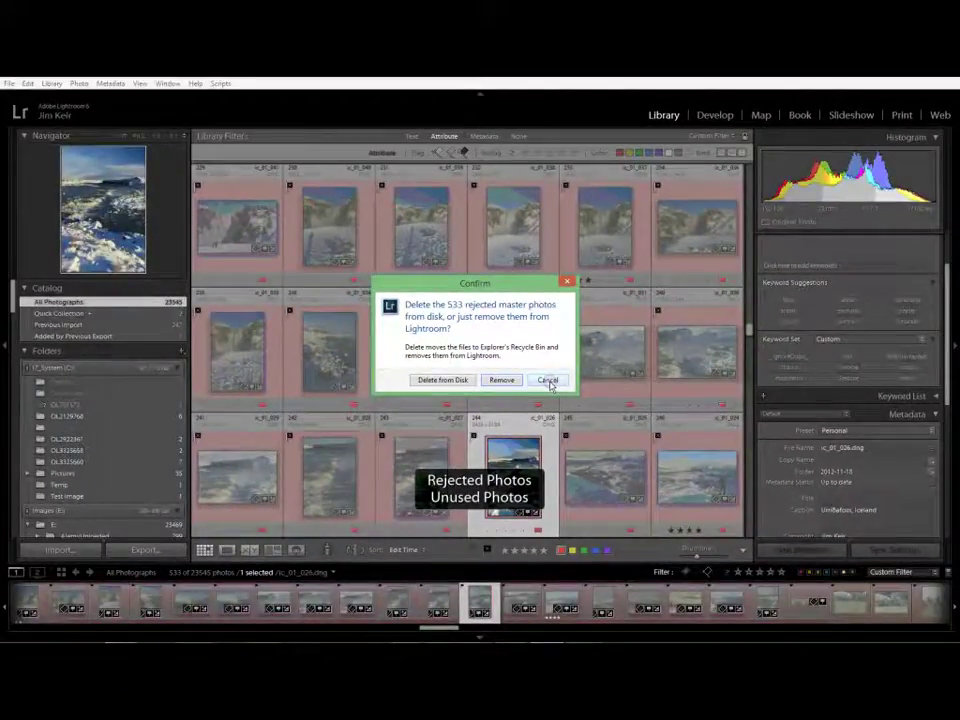
{"action": "left_click", "coordinate": [548, 381]}
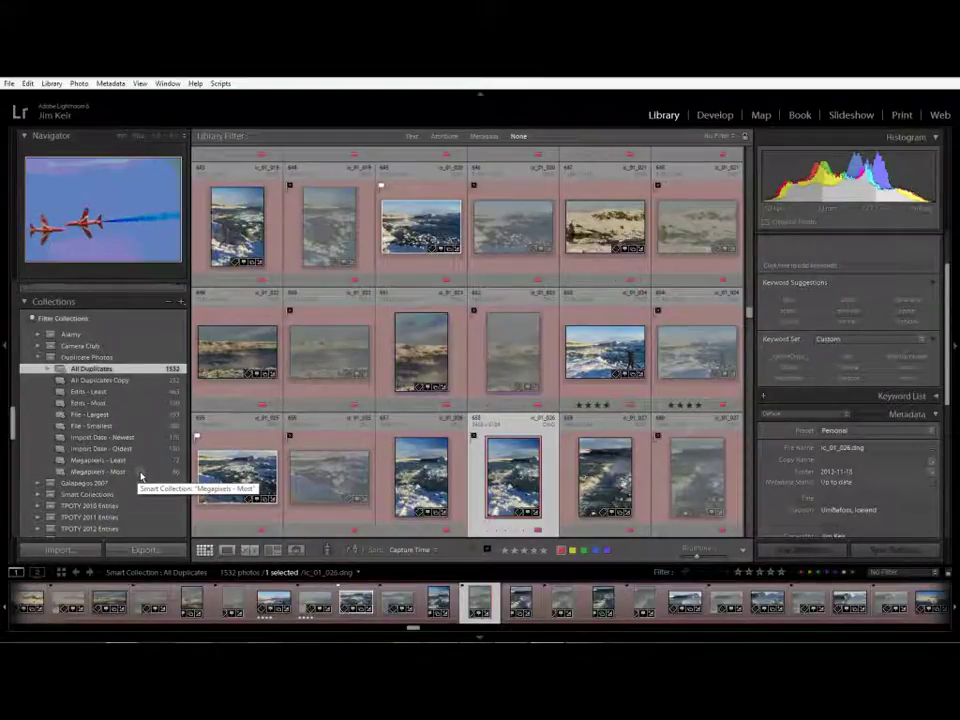
Edit the All Duplicates Copy smart collection and remove its Folder contains Copy rule
{"action": "right_click", "coordinate": [129, 372]}
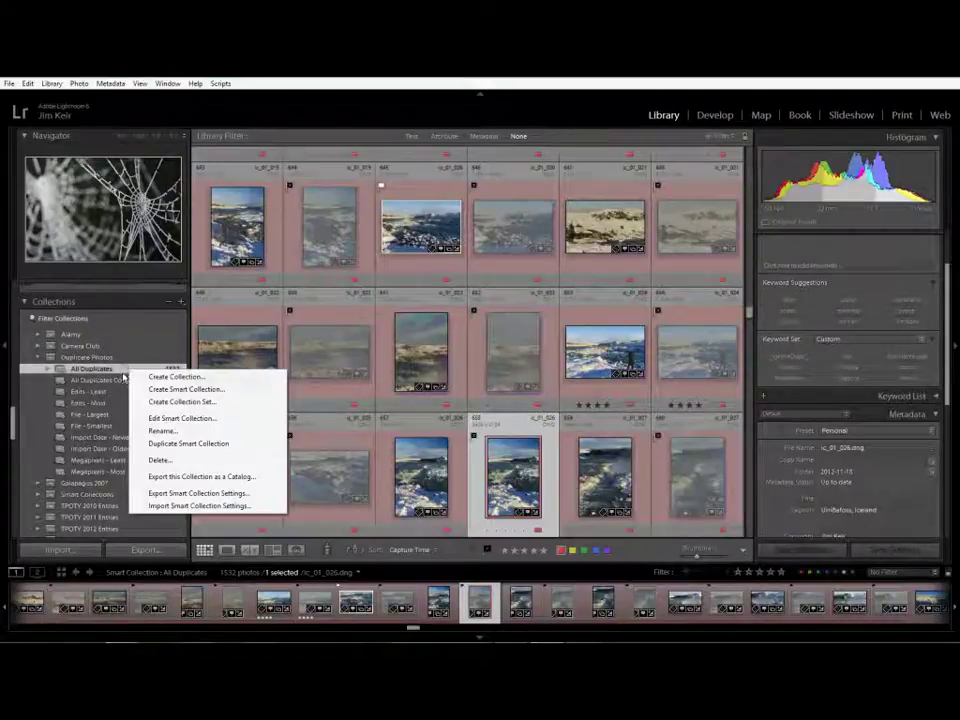
{"action": "left_click", "coordinate": [121, 381]}
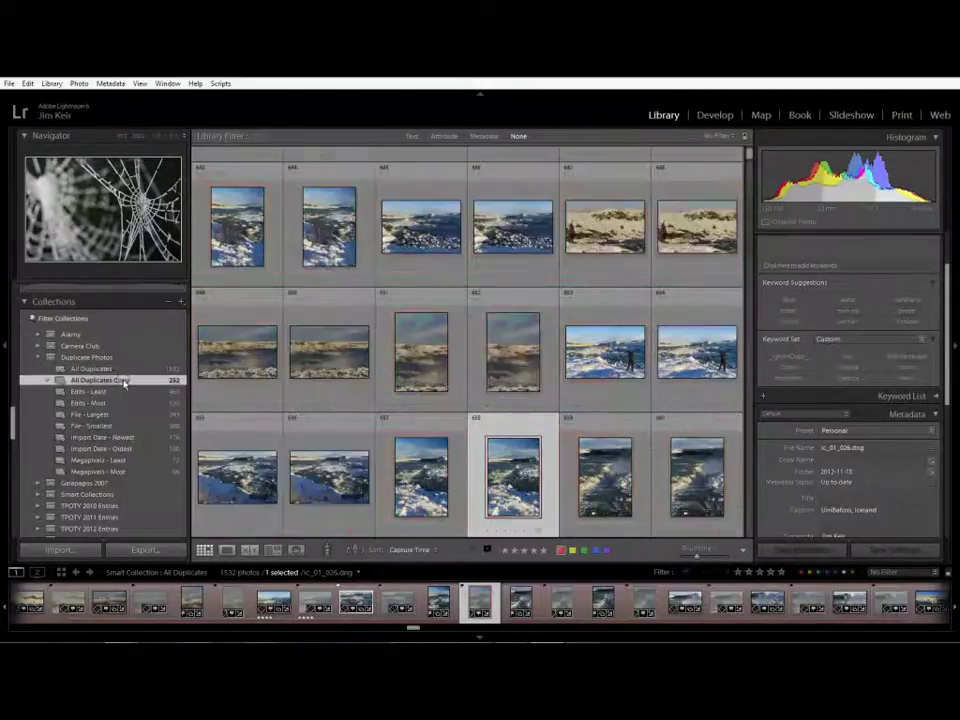
{"action": "right_click", "coordinate": [122, 381]}
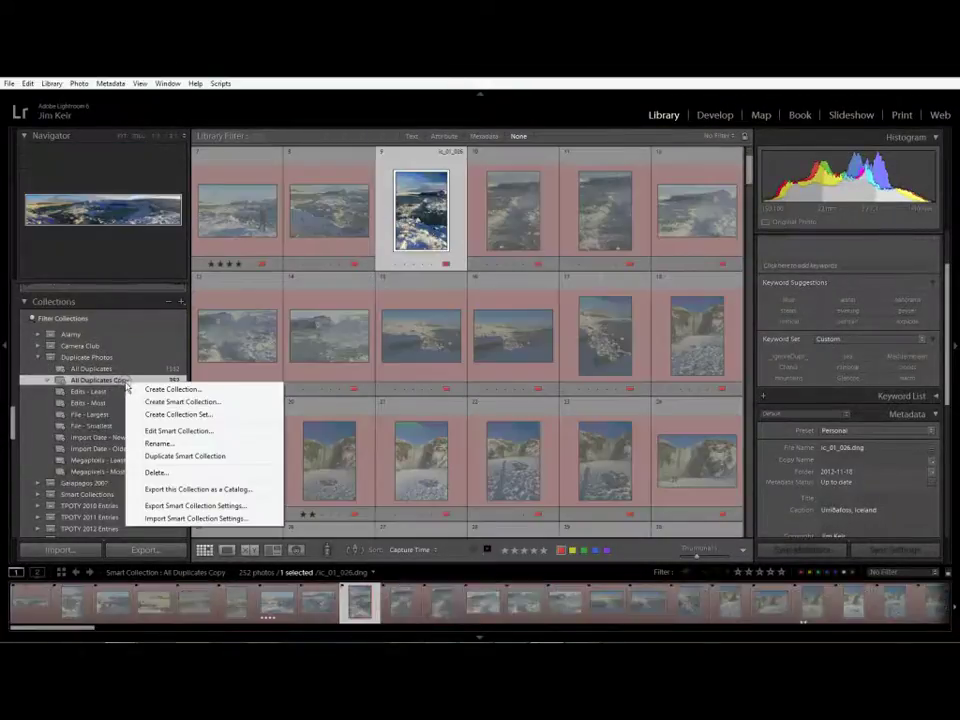
{"action": "left_click", "coordinate": [165, 430]}
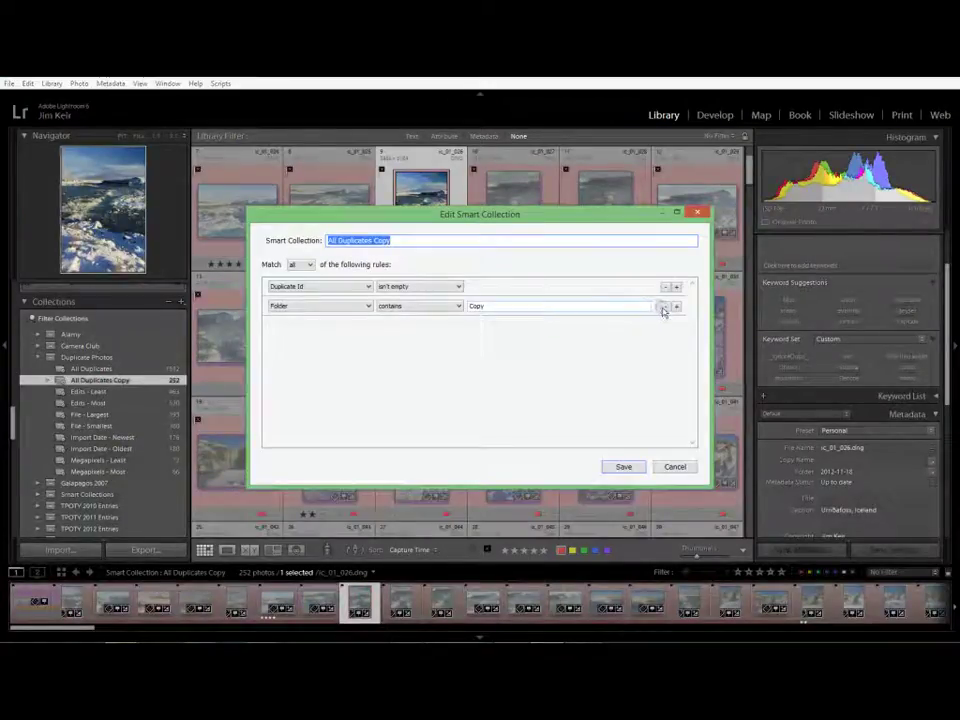
{"action": "left_click", "coordinate": [664, 309]}
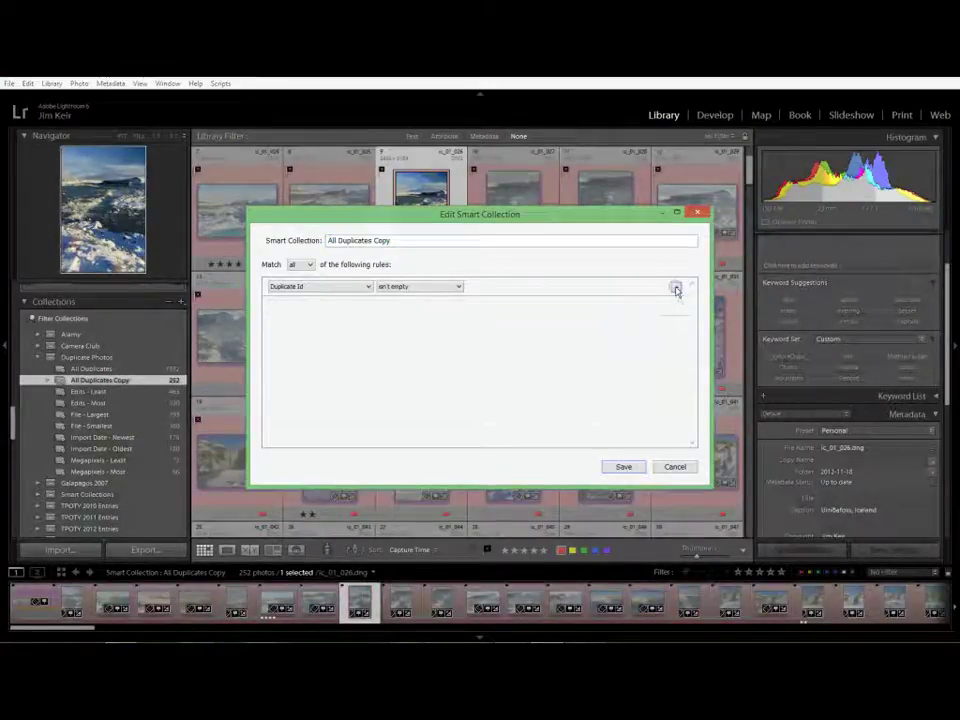
Add a Size > Long Edge 'is greater than' rule, selecting its 1000 value
{"action": "left_click", "coordinate": [676, 287]}
{"action": "left_click", "coordinate": [358, 307]}
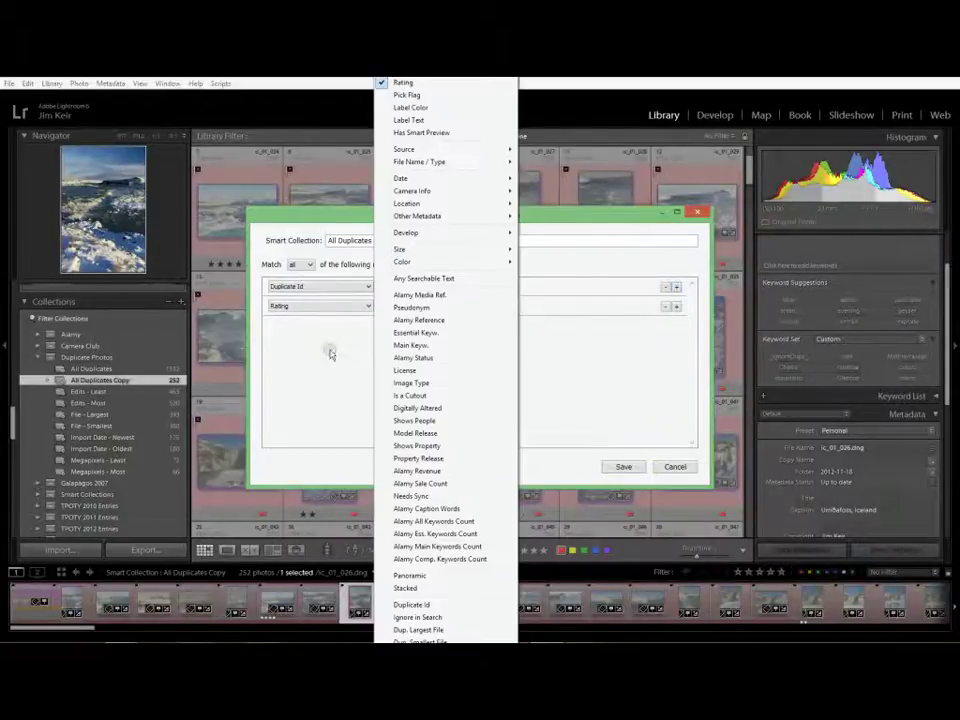
{"action": "mouse_move", "coordinate": [399, 252]}
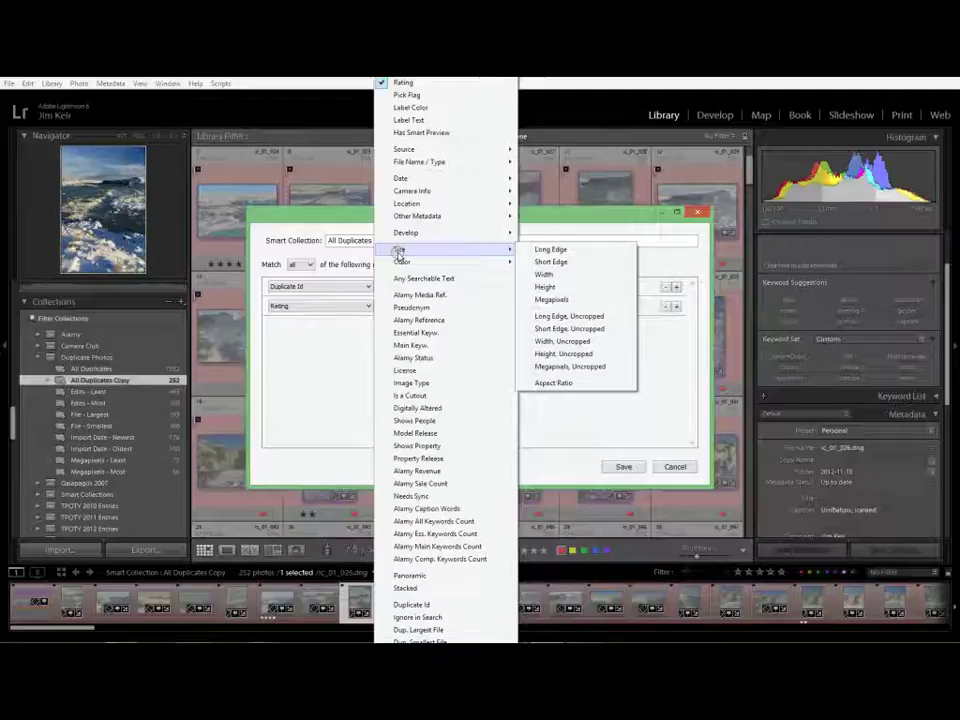
{"action": "left_click", "coordinate": [550, 249]}
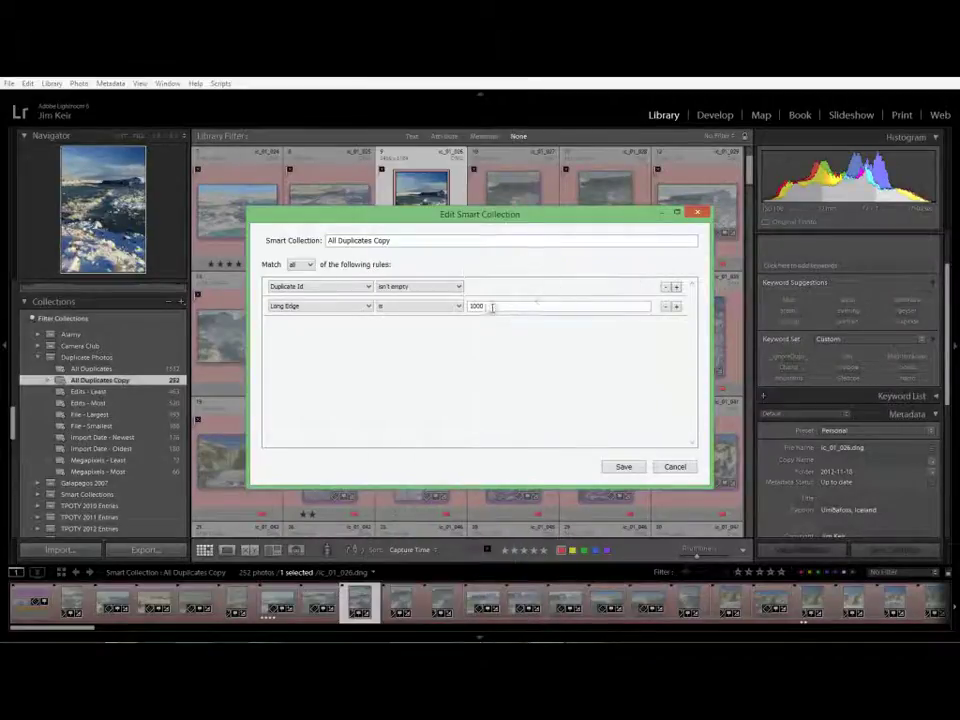
{"action": "left_click", "coordinate": [445, 307]}
{"action": "left_click", "coordinate": [418, 349]}
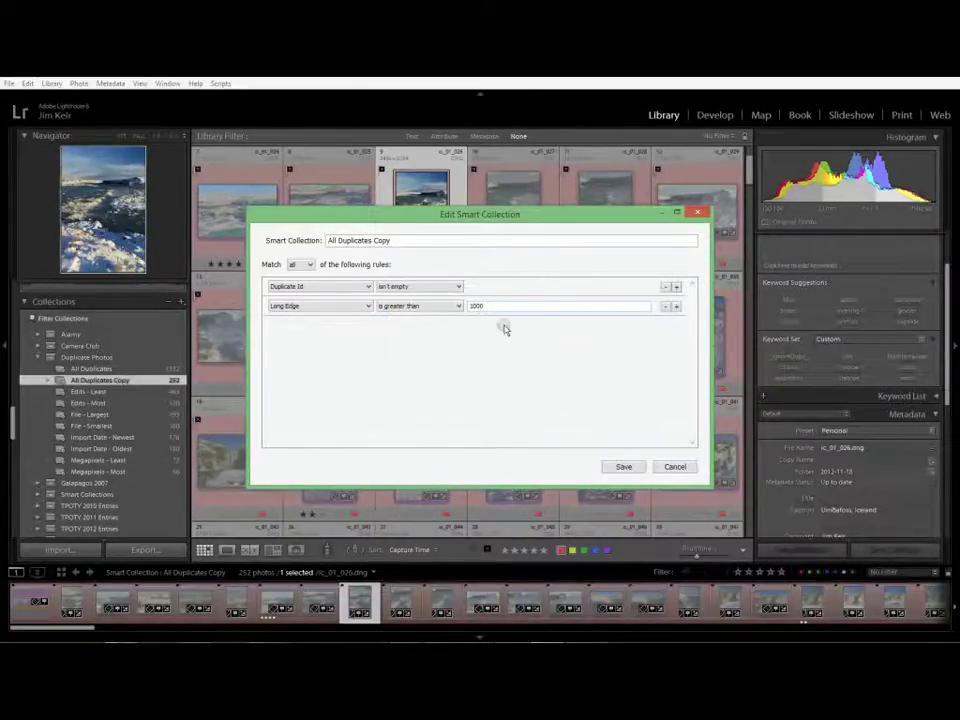
{"action": "double_click", "coordinate": [476, 306]}
Save the Long Edge limit of 2000, then view the Edits - Least and Edits - Most collections
{"action": "type", "text": "2000"}
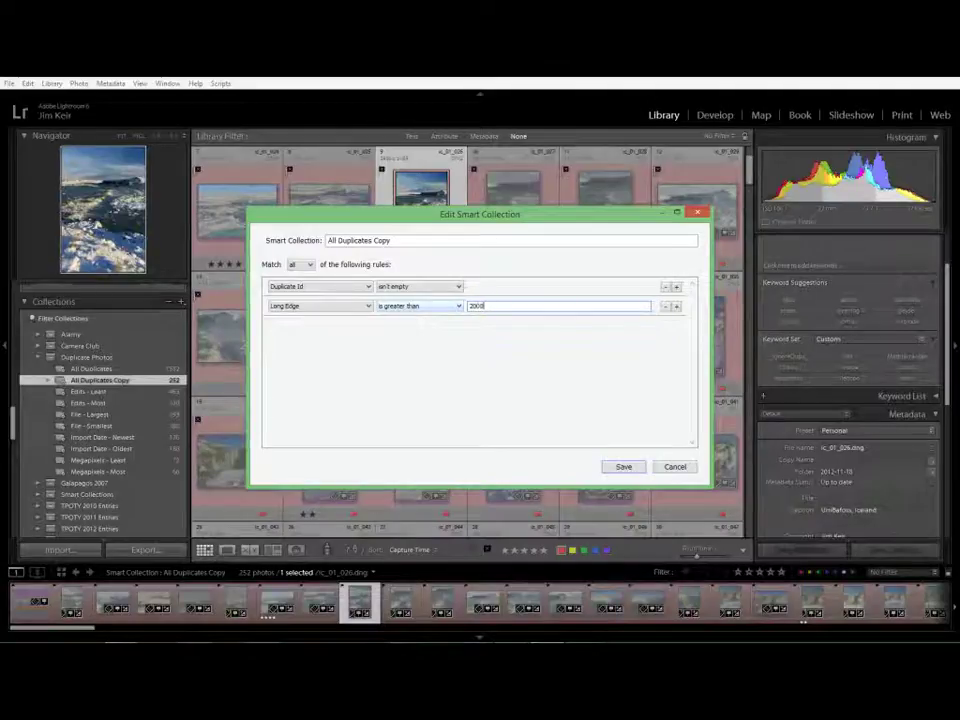
{"action": "left_click", "coordinate": [634, 467]}
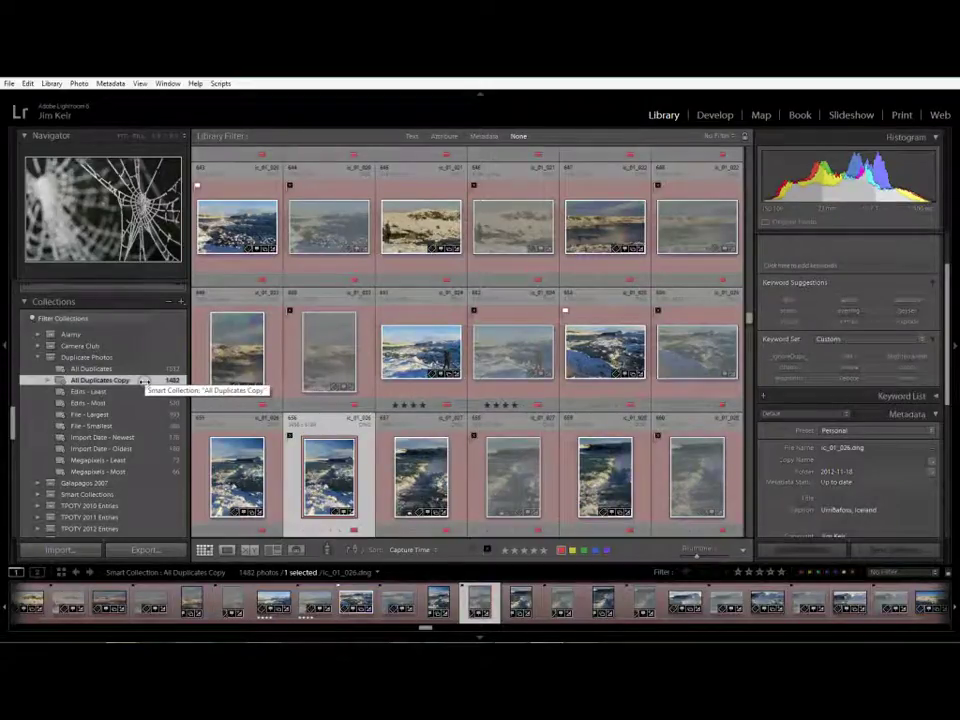
{"action": "left_click", "coordinate": [115, 392]}
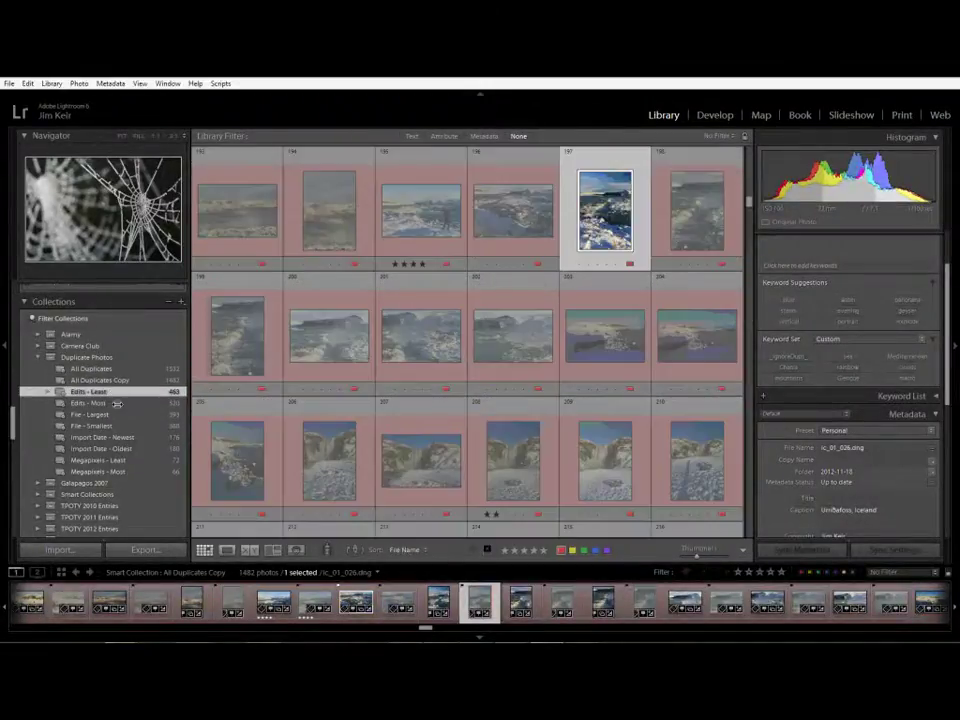
{"action": "left_click", "coordinate": [117, 403]}
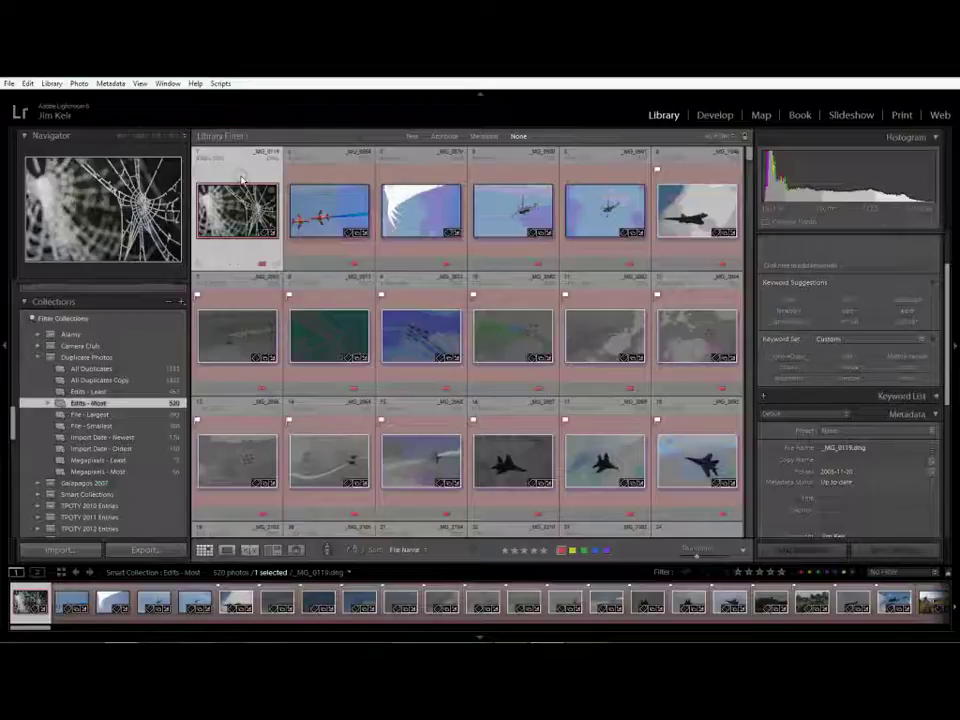
Browse the All Duplicates collection's photos, then switch to All Photographs to compare
{"action": "left_click", "coordinate": [90, 368]}
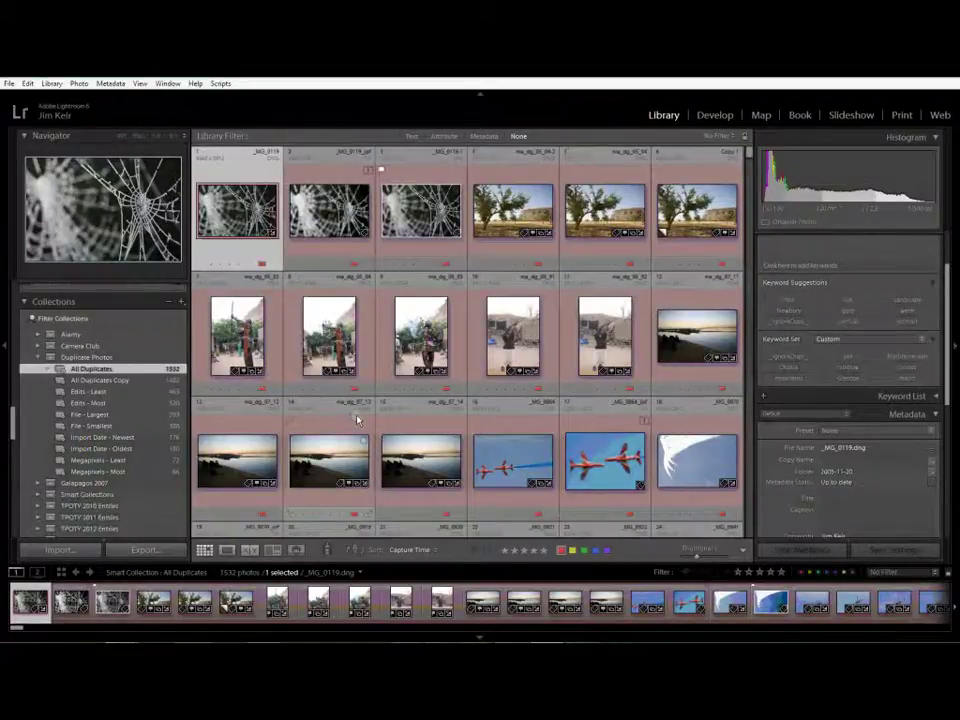
{"action": "scroll", "coordinate": [357, 420], "scroll_direction": "down", "scroll_amount": 10}
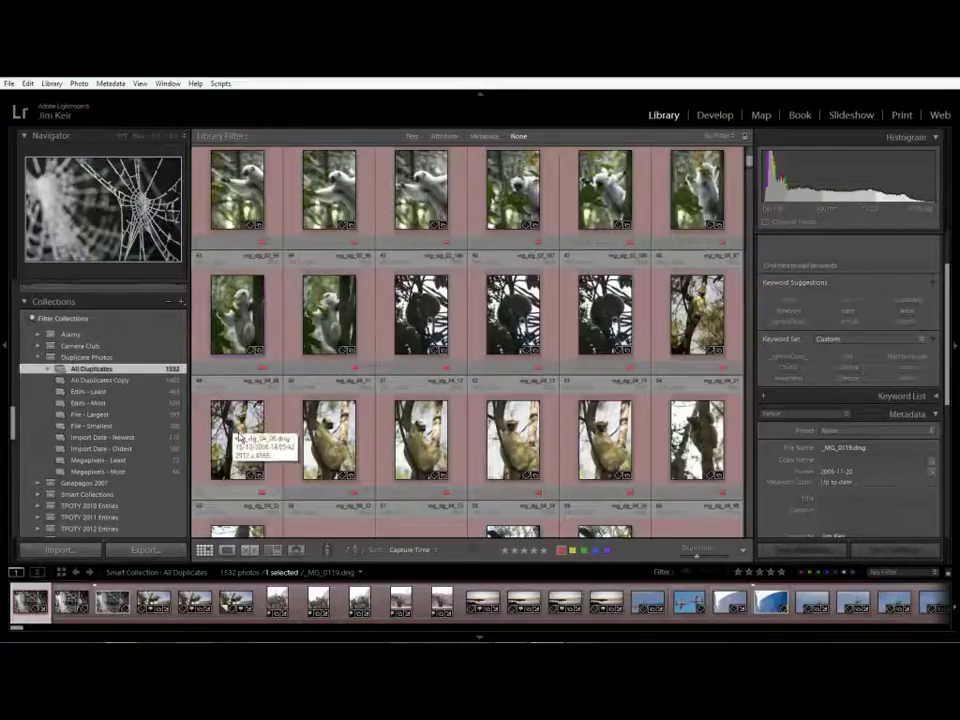
{"action": "scroll", "coordinate": [130, 400], "scroll_direction": "up", "scroll_amount": 15}
{"action": "scroll", "coordinate": [130, 403], "scroll_direction": "up", "scroll_amount": 5}
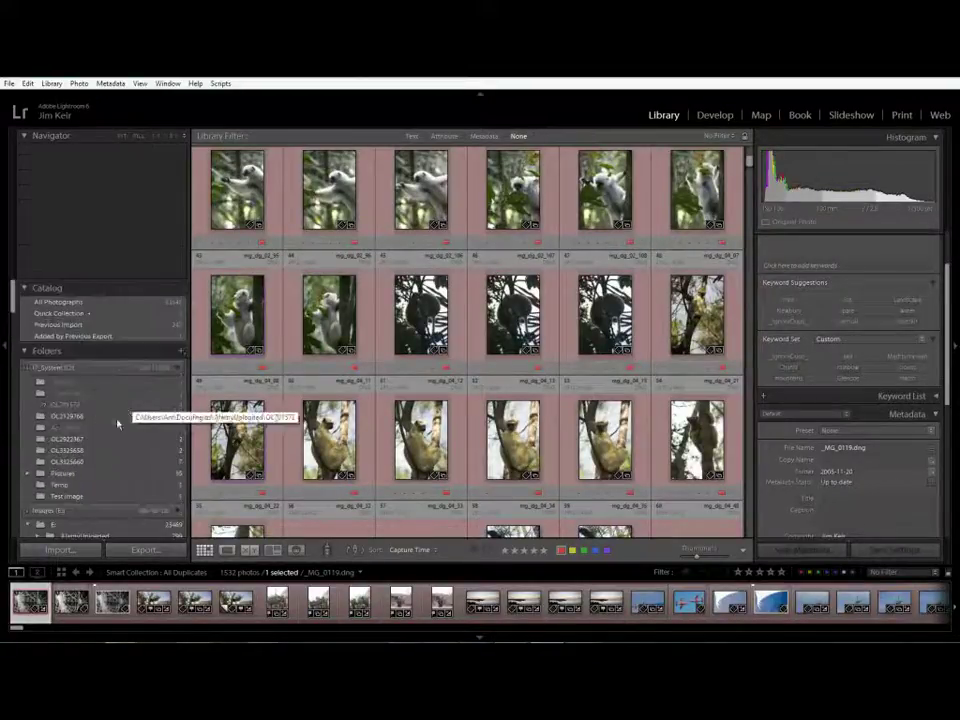
{"action": "left_click", "coordinate": [85, 302]}
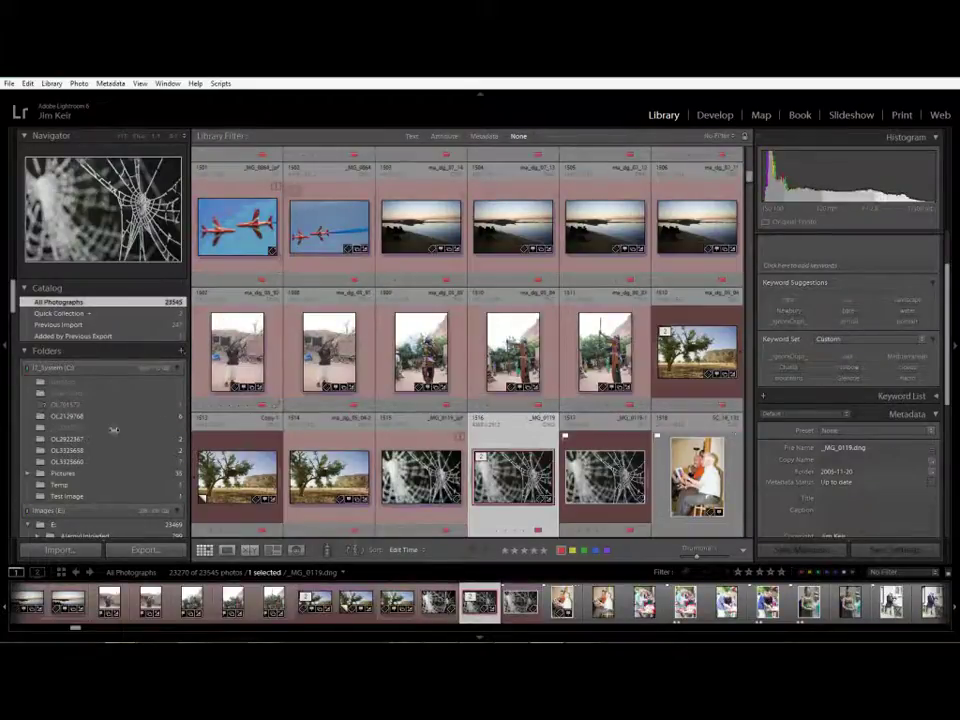
{"action": "scroll", "coordinate": [110, 430], "scroll_direction": "down", "scroll_amount": 15}
Select all All Duplicates photos and filter by Filename contains 'DNG', leaving 1323 of 1532
{"action": "left_click", "coordinate": [118, 370]}
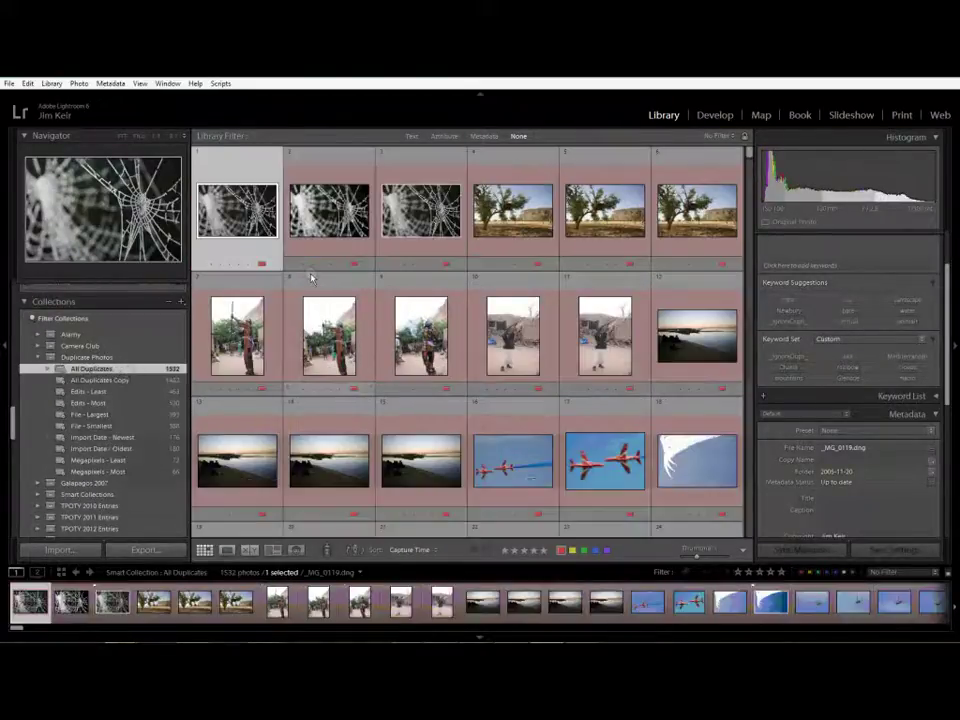
{"action": "scroll", "coordinate": [90, 343], "scroll_direction": "up", "scroll_amount": 15}
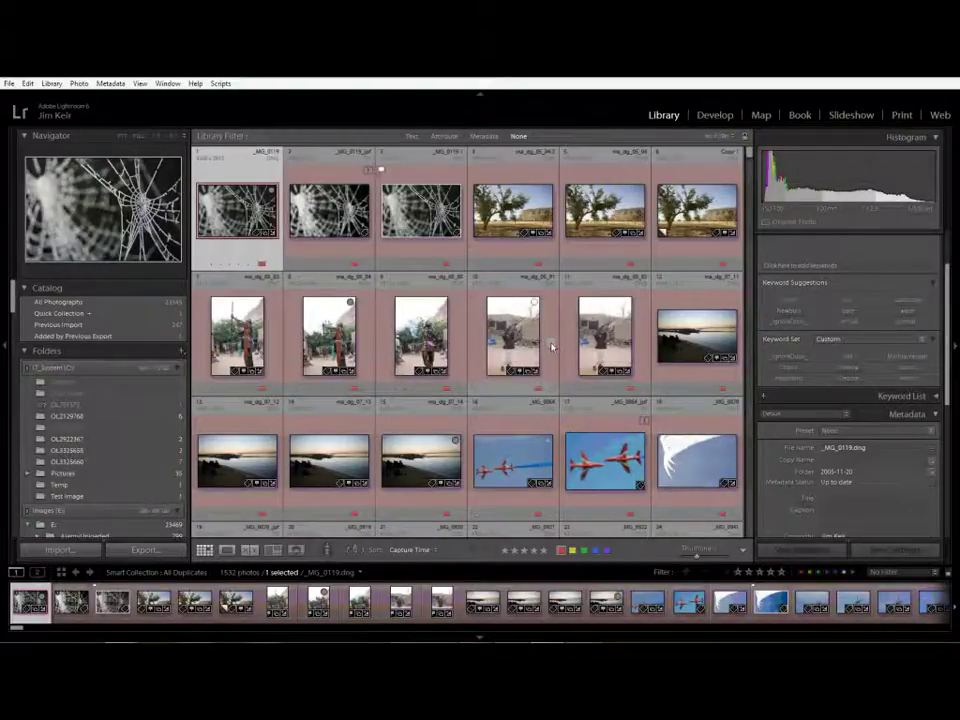
{"action": "key", "text": "ctrl+a"}
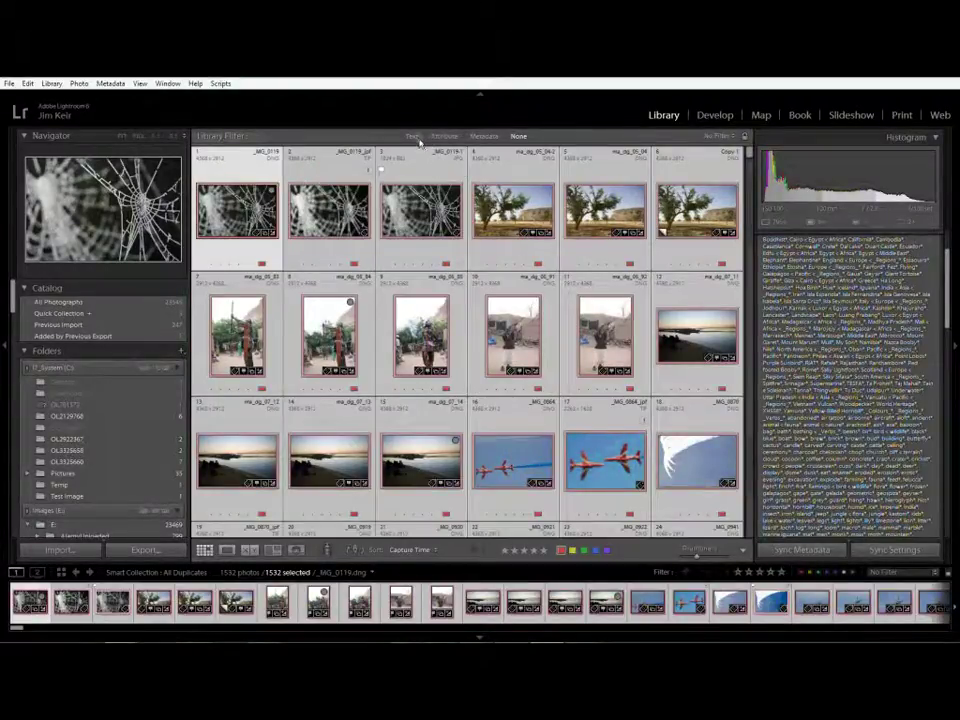
{"action": "left_click", "coordinate": [412, 136]}
{"action": "left_click", "coordinate": [445, 152]}
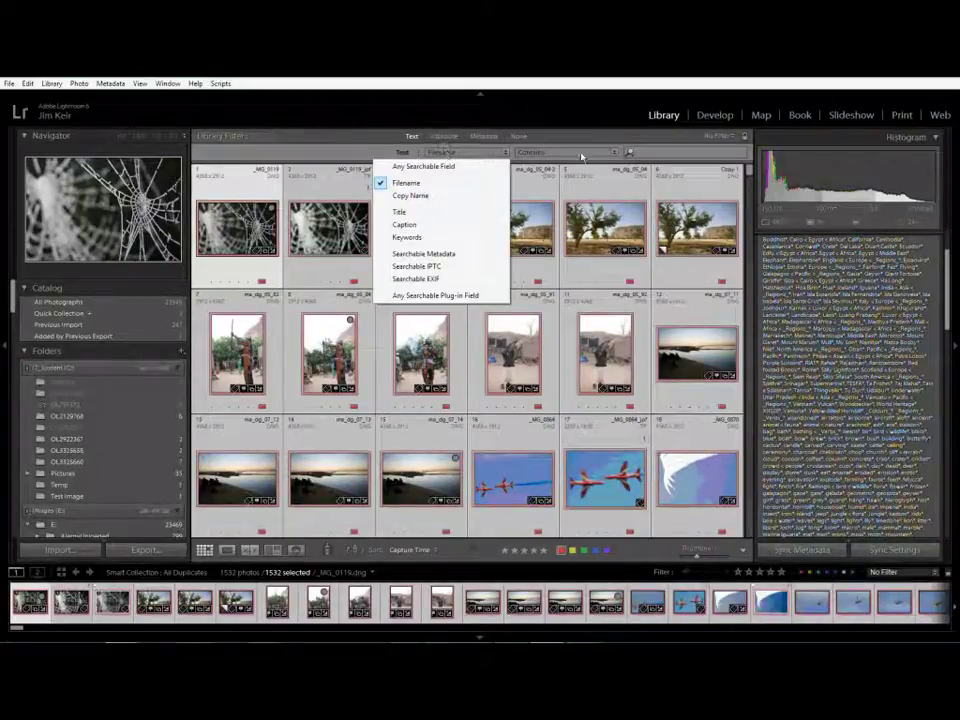
{"action": "left_click", "coordinate": [650, 152]}
{"action": "type", "text": "DNG"}
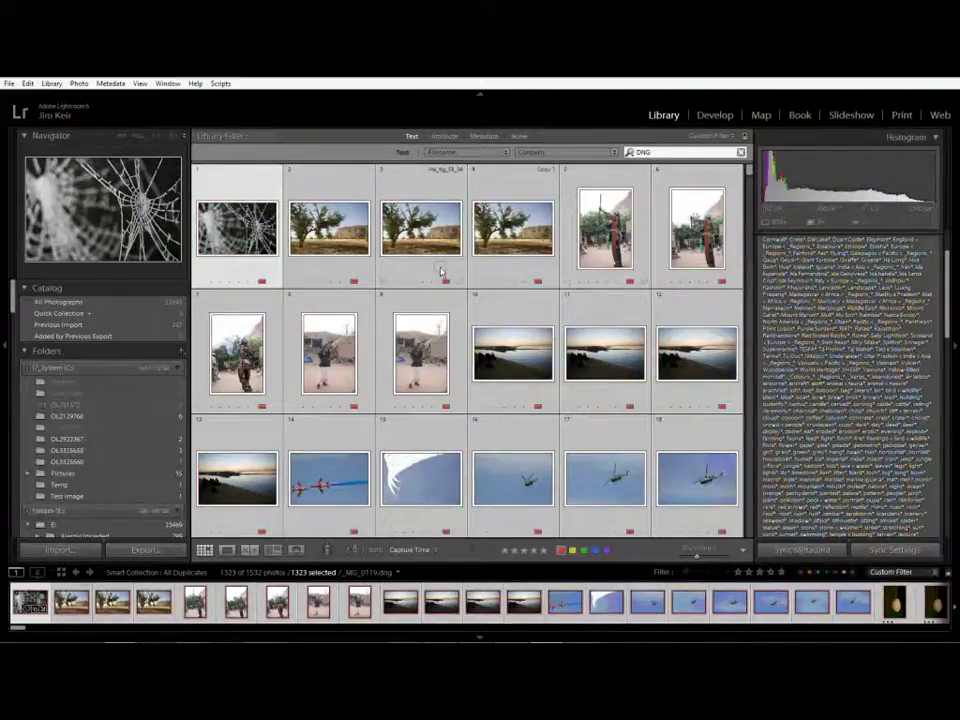
{"action": "key", "text": "Return"}
{"action": "key", "text": "Escape"}
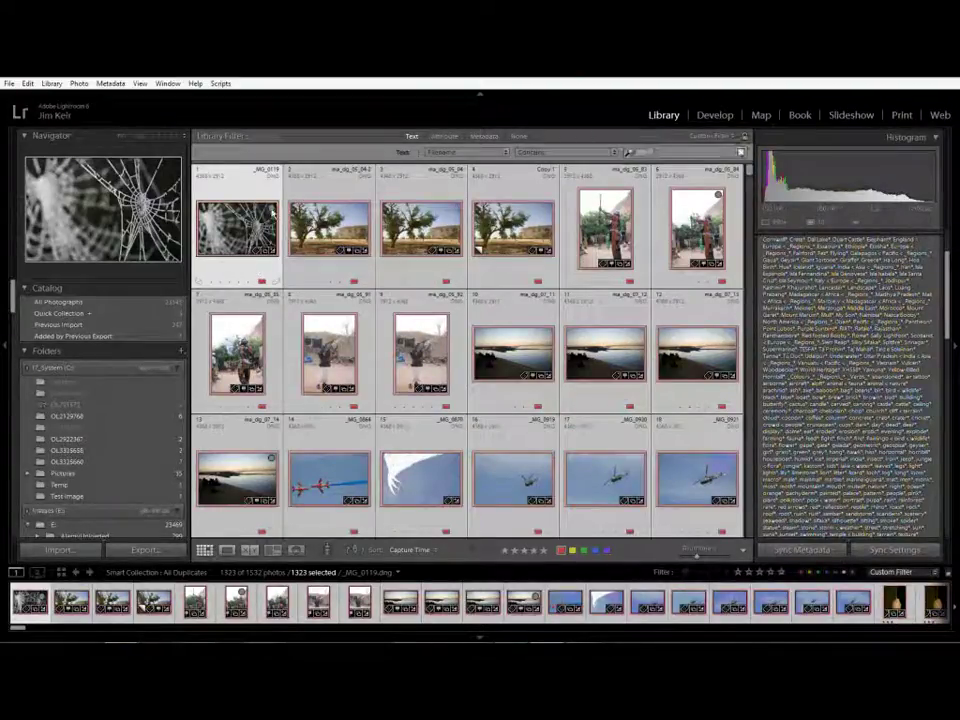